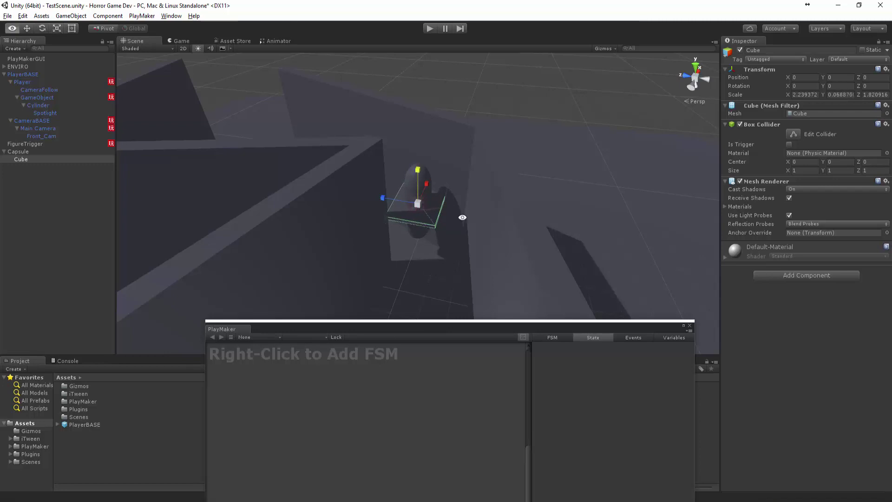
Step: Move the capsule's child cube to about X -1.18, Y 0.41, Z 0.05 and tilt it about 11.3° around Z
key("w")
left_click_drag(461, 216, 399, 231, "alt")
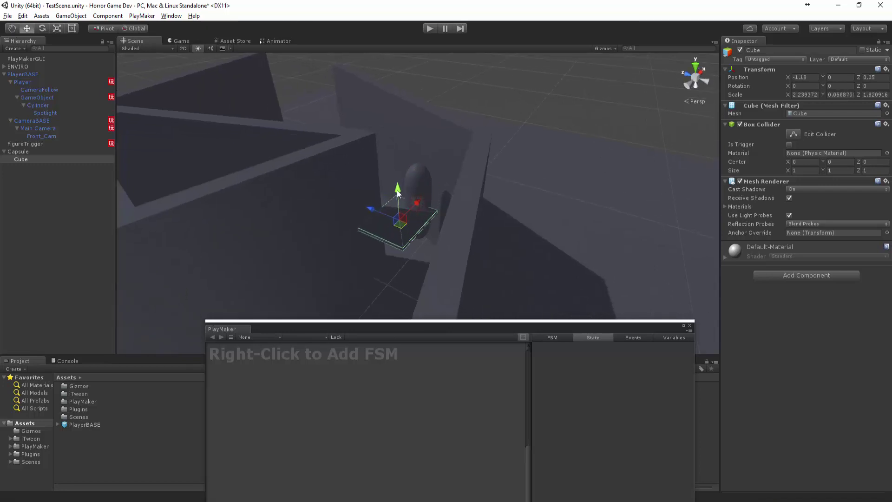
left_click_drag(398, 193, 404, 176)
key("e")
key("w")
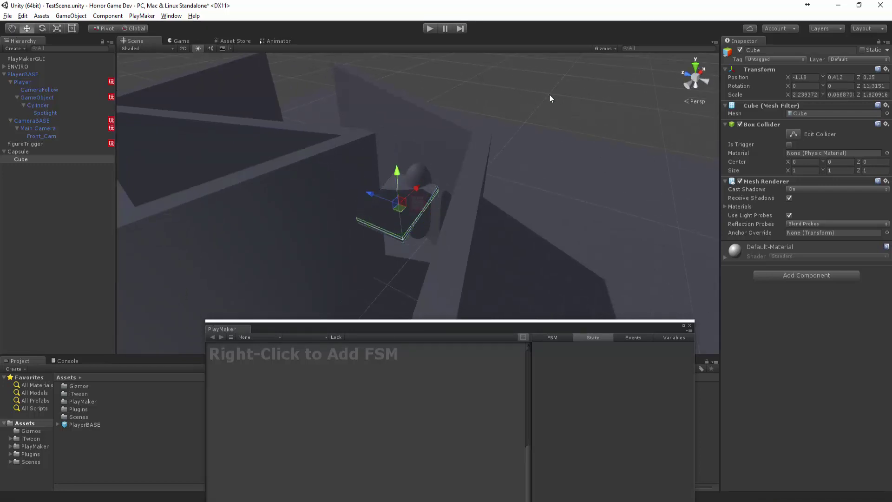
left_click(549, 94)
Step: Rotate the whole capsule to about 34.5° around Y and move it beyond the walls to about X 27.59, Z 19.07
mouse_move(490, 187)
left_mouse_down("alt")
mouse_move(403, 165)
mouse_move(499, 202)
left_mouse_up("alt")
left_click(417, 170)
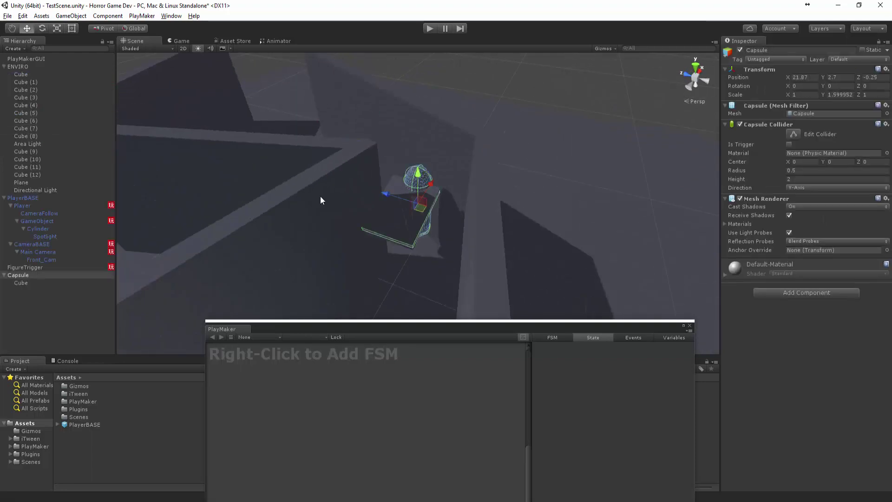
left_click(31, 276)
key("e")
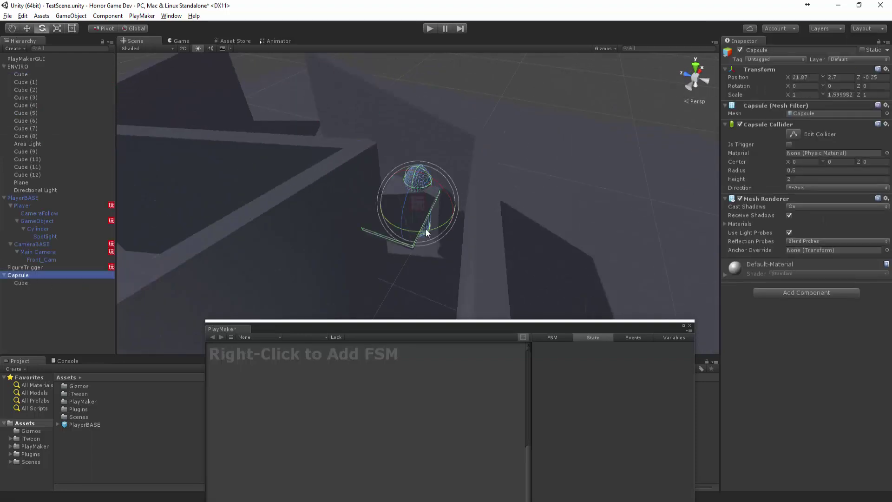
left_click_drag(425, 228, 575, 237)
key("w")
middle_click_drag(169, 197, 389, 141, "alt")
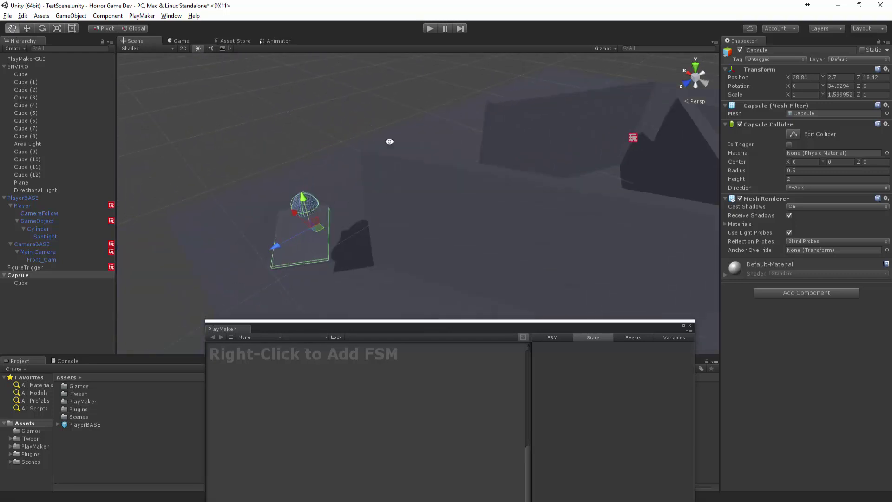
left_click_drag(305, 245, 456, 219)
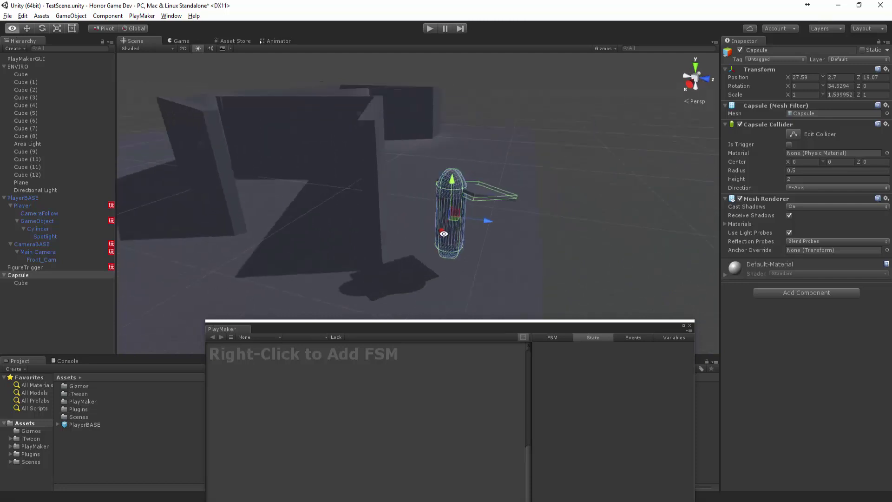
Step: Create an empty game object and place it at about X 32.8, Y 0.92, Z 6.87
left_click(20, 301)
right_click(21, 301)
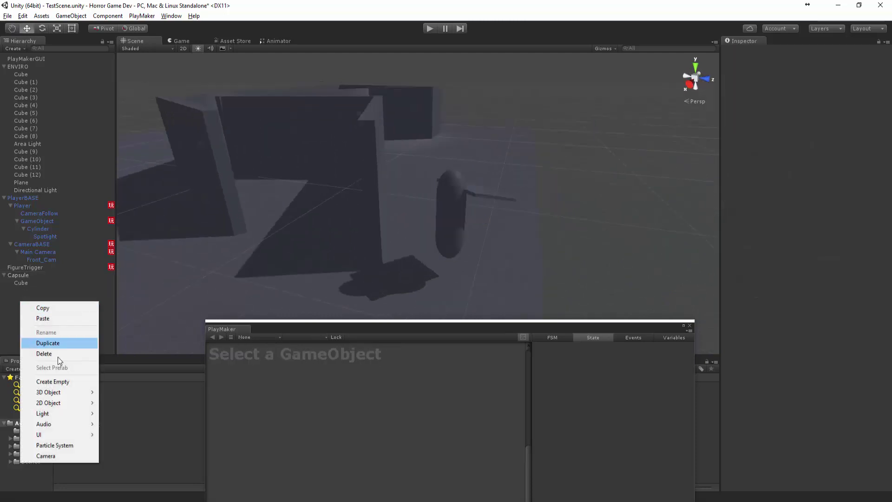
left_click(79, 385)
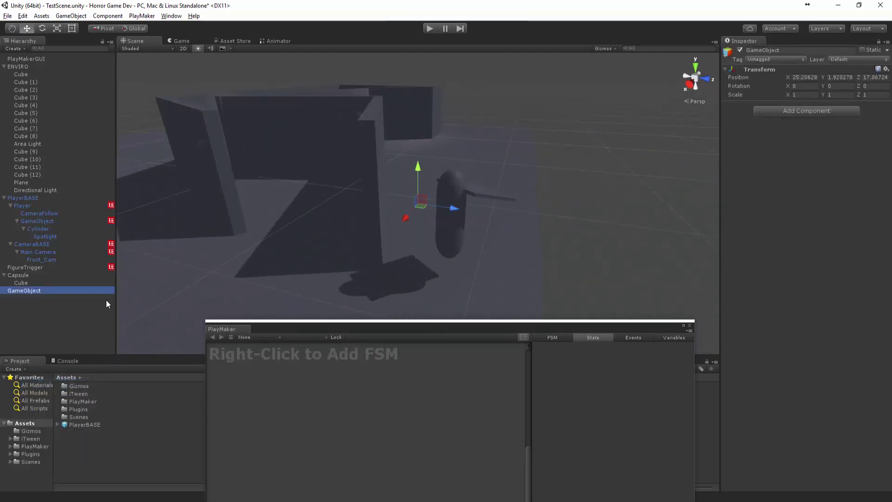
scroll(239, 220, "down", 5)
left_click_drag(239, 221, 384, 237, "alt")
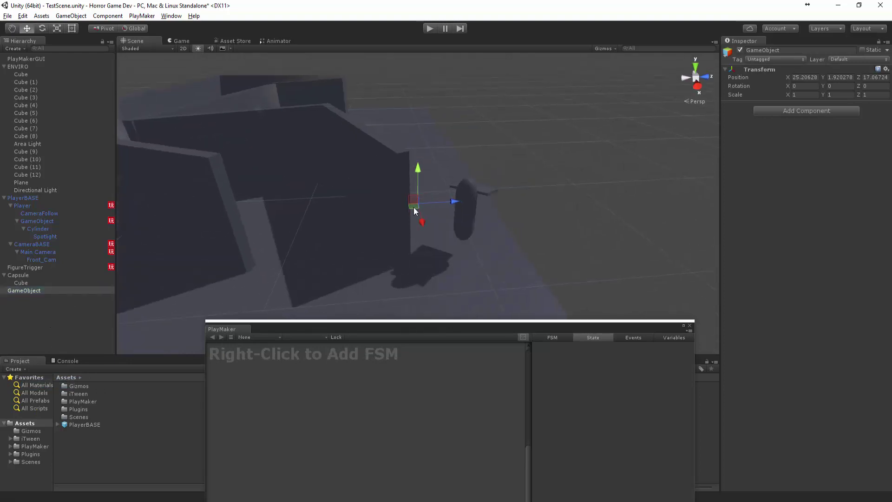
left_click_drag(413, 207, 406, 165)
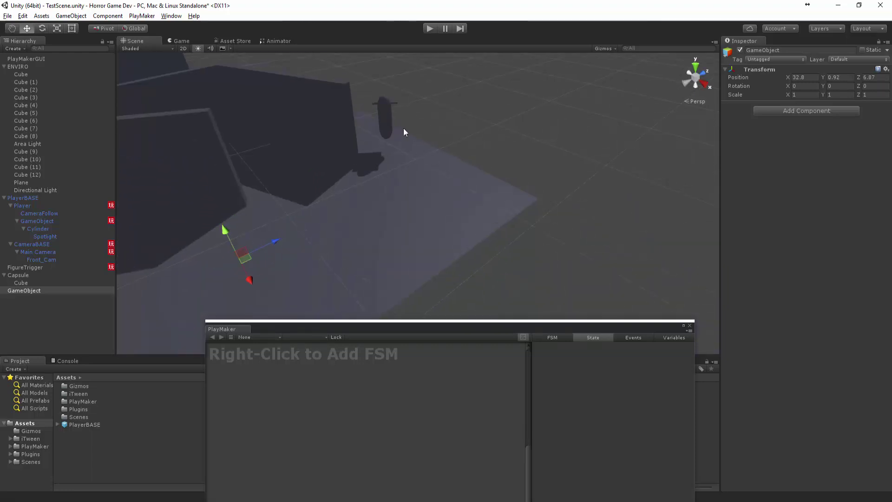
left_click_drag(404, 132, 325, 251, "alt")
Step: Rename the new empty game object as JumpScare1
left_click(38, 290)
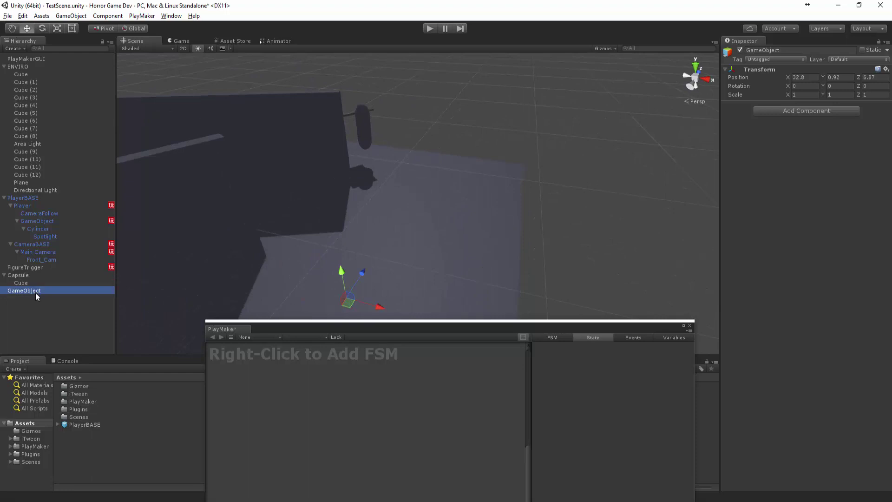
left_click(35, 291)
type("JumpScaere")
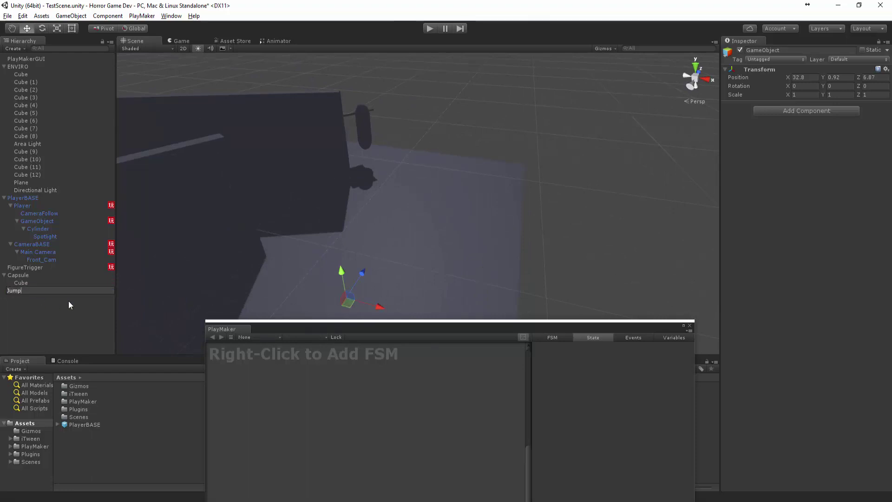
key("BackSpace")
key("BackSpace")
key("BackSpace")
type("re1")
key("Return")
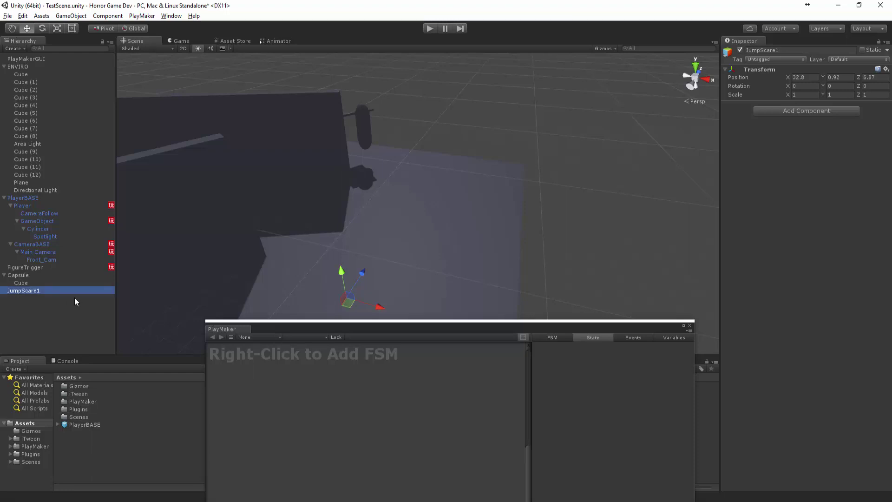
left_click(74, 298)
left_click(19, 278)
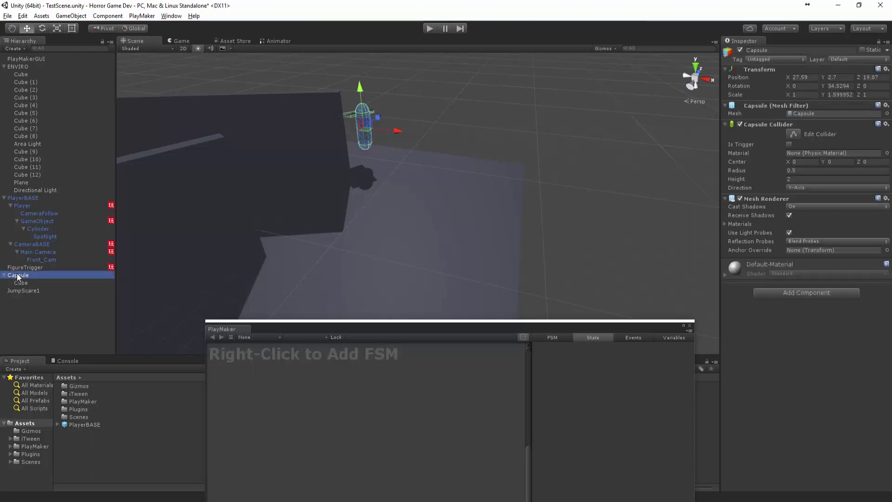
left_click(20, 282)
left_click(30, 290)
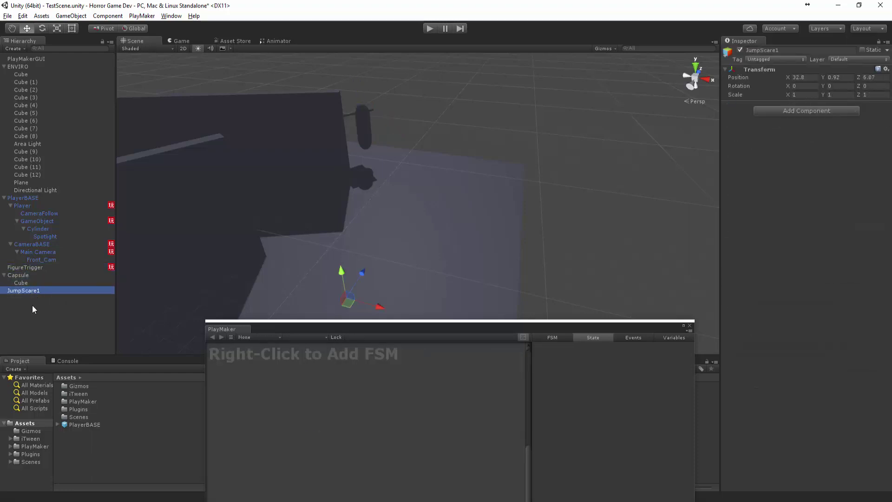
left_click(31, 304)
left_click(24, 293)
Step: Create another empty game object at the root of the hierarchy and name it JumpScare1_BASE
left_click(25, 304)
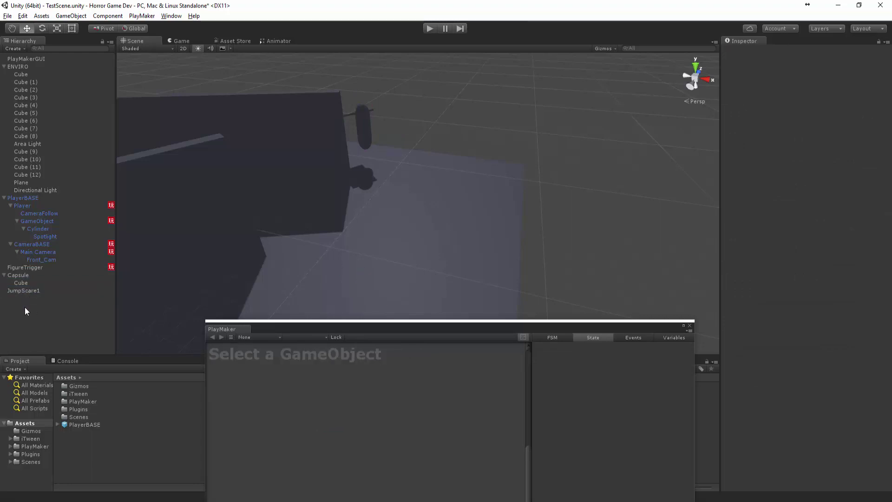
right_click(25, 307)
left_click(63, 387)
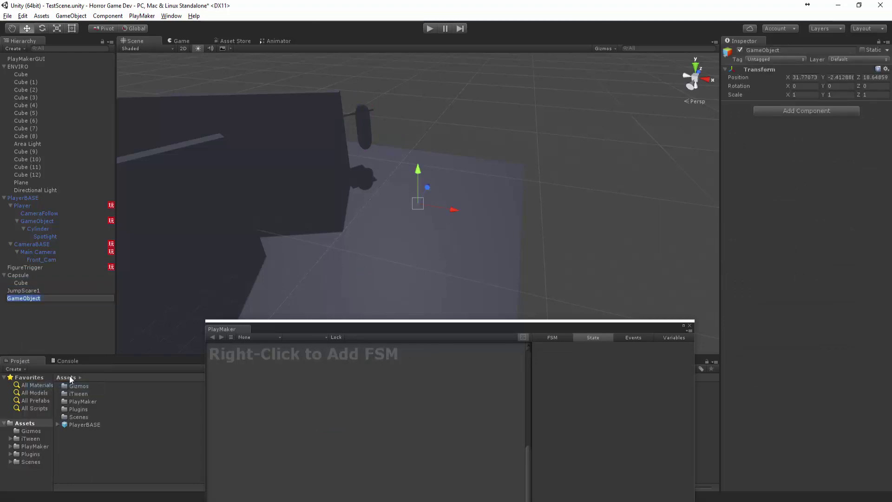
type("JumpScare1_BASE")
key("Return")
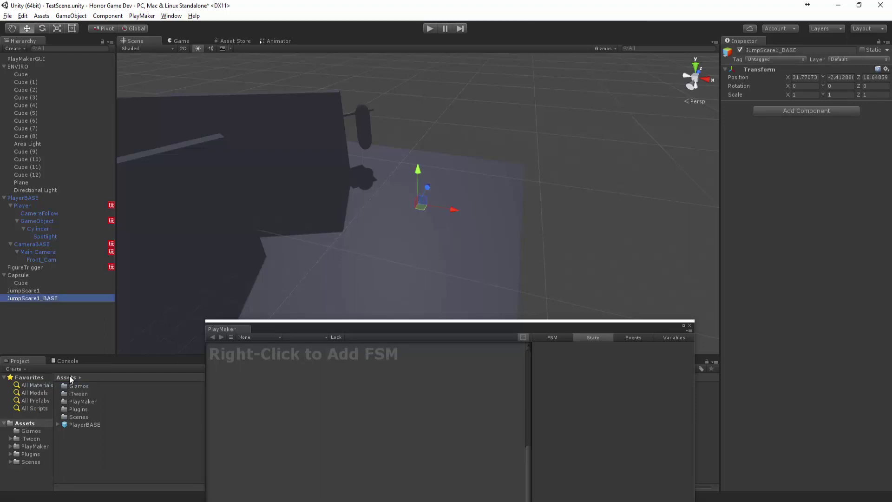
Step: Parent the Capsule, with its cube, and the JumpScare1 object under JumpScare1_BASE
left_click(19, 275)
left_click(23, 290, "shift")
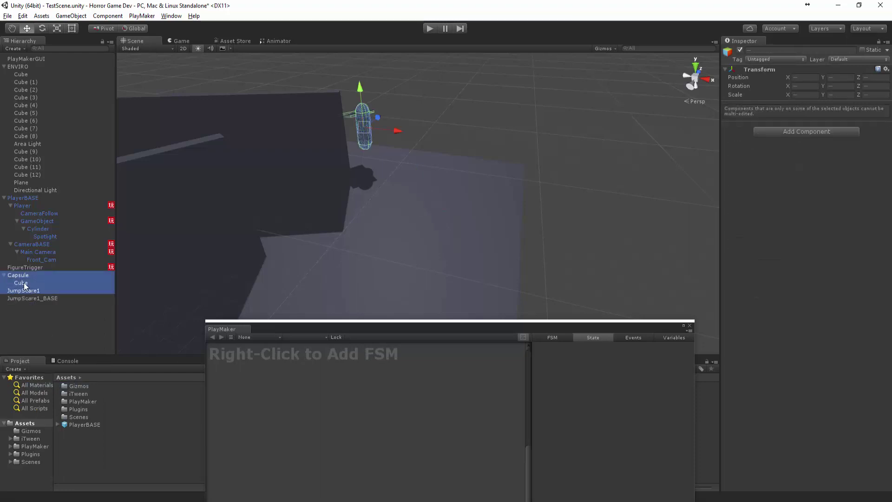
mouse_move(23, 290)
left_mouse_down()
mouse_move(28, 298)
mouse_move(21, 284)
left_mouse_up()
left_click(16, 284)
left_click(20, 290)
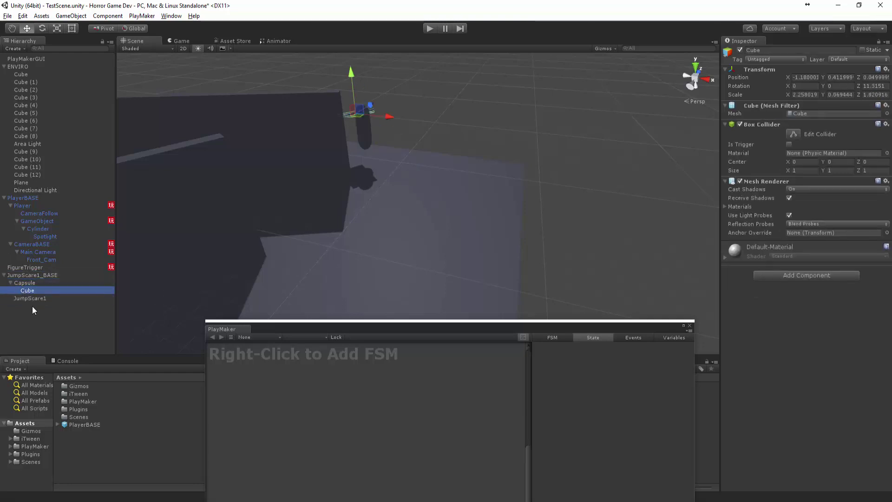
Step: Rename the child object JumpScare1 as JumpScare1_GOTO
left_click(40, 298)
left_click(49, 300)
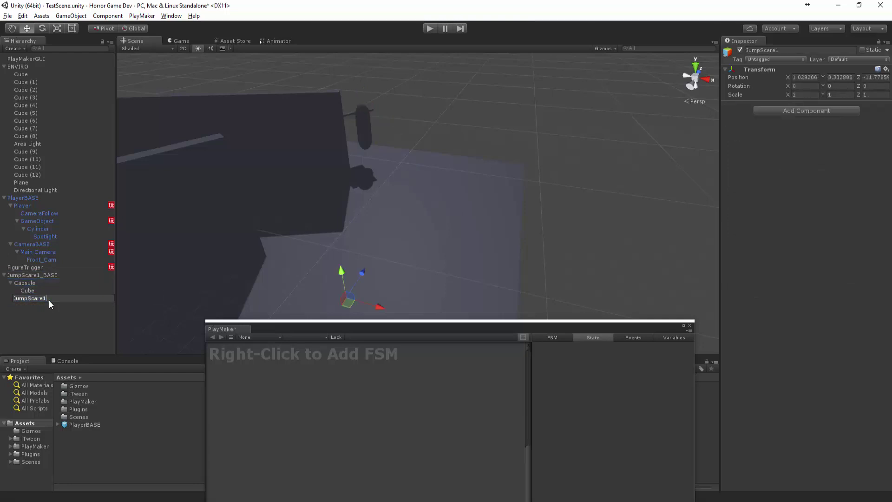
type("_GOTO")
key("Return")
Step: Move the Capsule to about X -3.63, Y 4.75, Z 0.3 and rotate it to about 63.4° around Y
left_click_drag(350, 269, 427, 192, "alt")
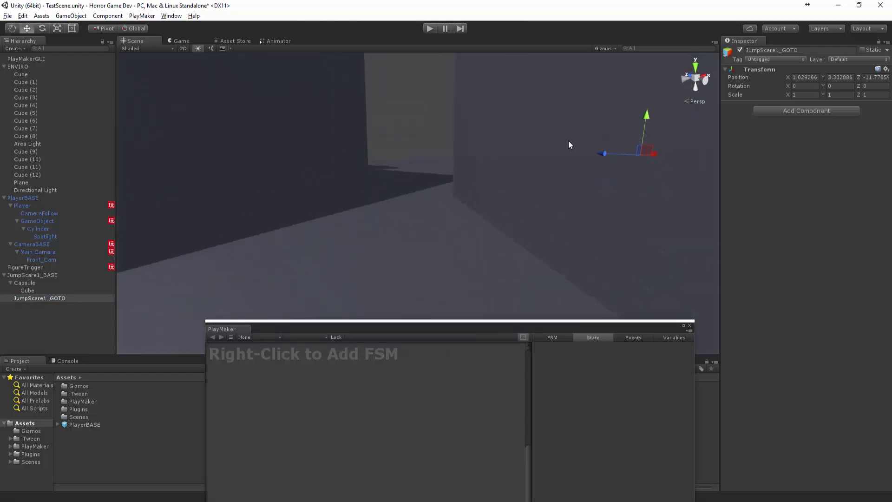
left_click_drag(309, 147, 324, 178, "alt")
left_click(32, 275)
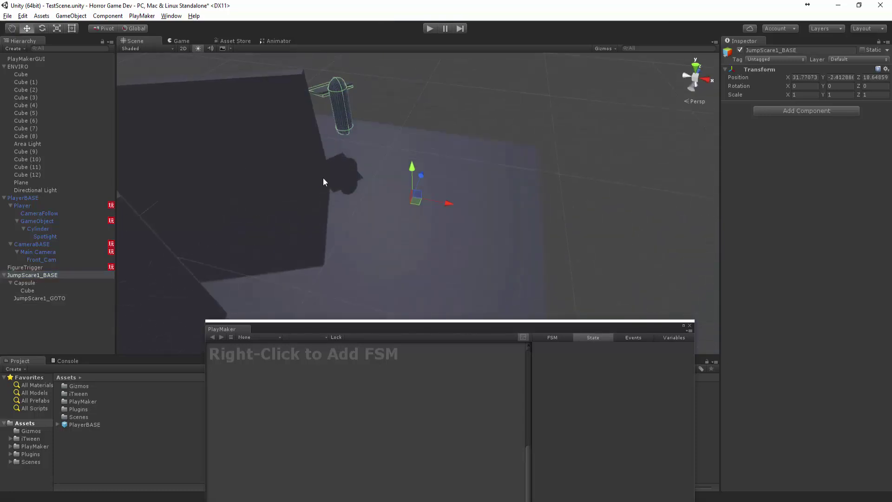
left_click(30, 281)
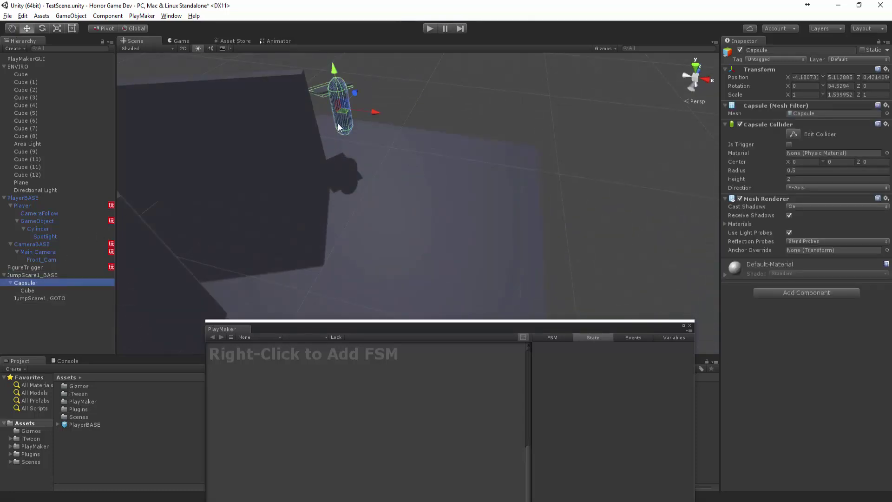
left_click_drag(342, 110, 352, 111)
left_click_drag(342, 78, 343, 87)
key("e")
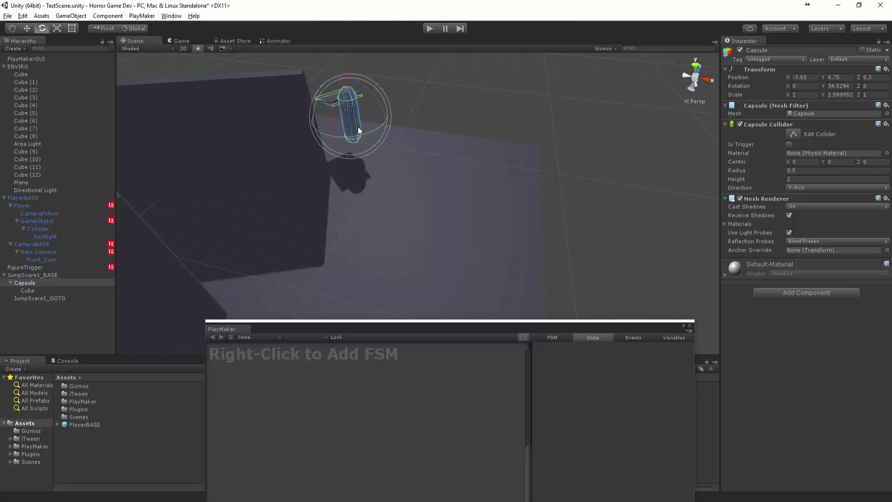
left_click_drag(355, 135, 320, 133)
key("w")
left_click(400, 101)
Step: Nudge the Capsule to about X -3.91, Z 0.18 and deselect it
left_click_drag(286, 169, 488, 146, "alt")
left_click(376, 161)
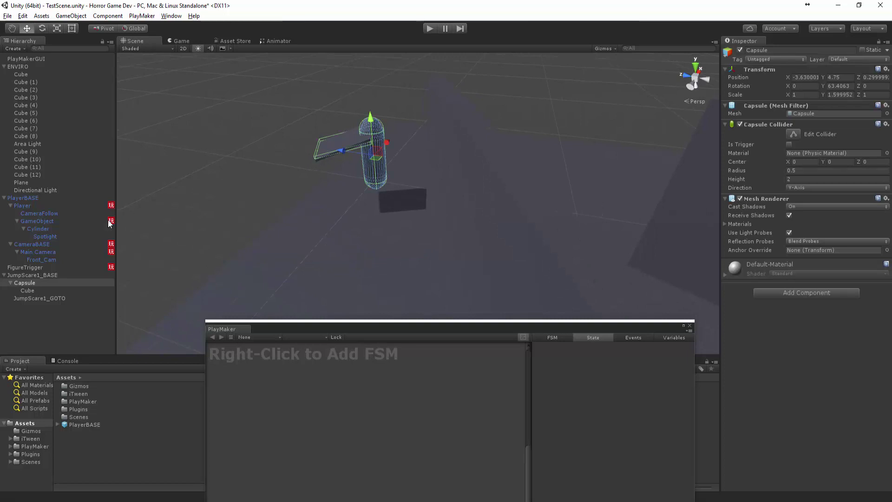
left_click_drag(432, 183, 413, 203, "alt")
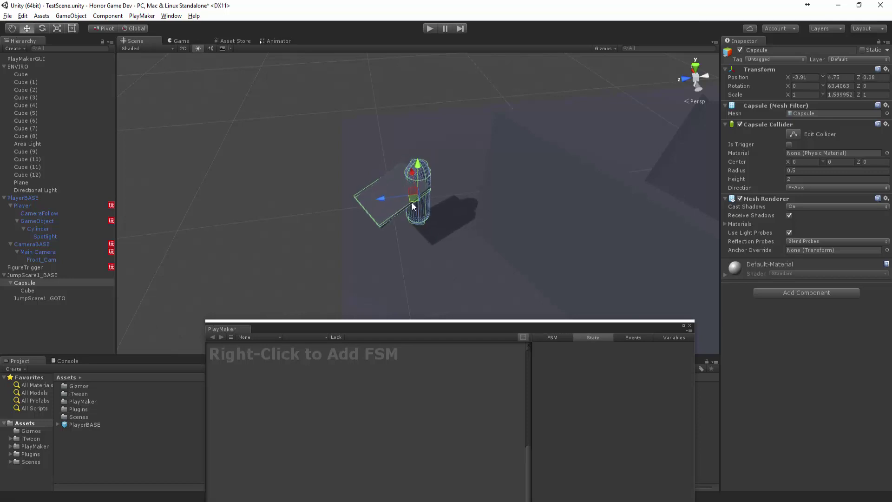
left_click(506, 155)
left_click_drag(506, 155, 332, 200, "alt")
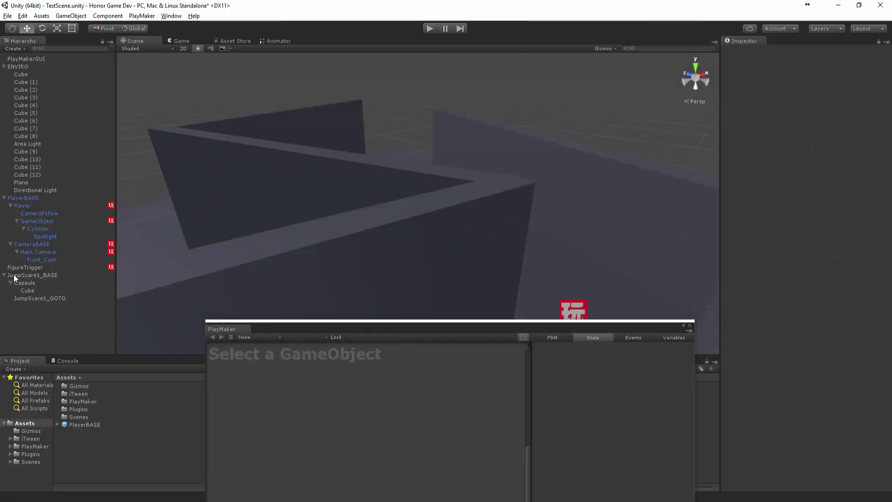
Step: Add an I Tween Move To action to State 2 of FigureTrigger's JumpScare FSM
left_click(4, 276)
left_click(25, 267)
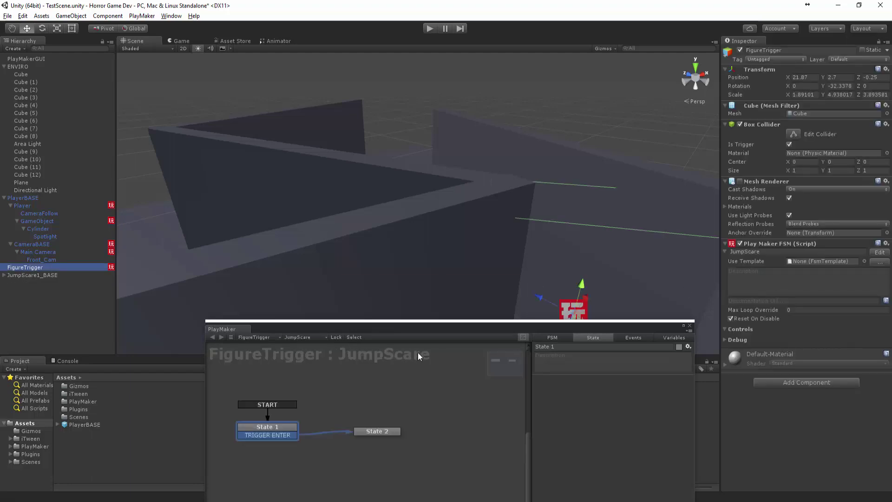
left_click(373, 272)
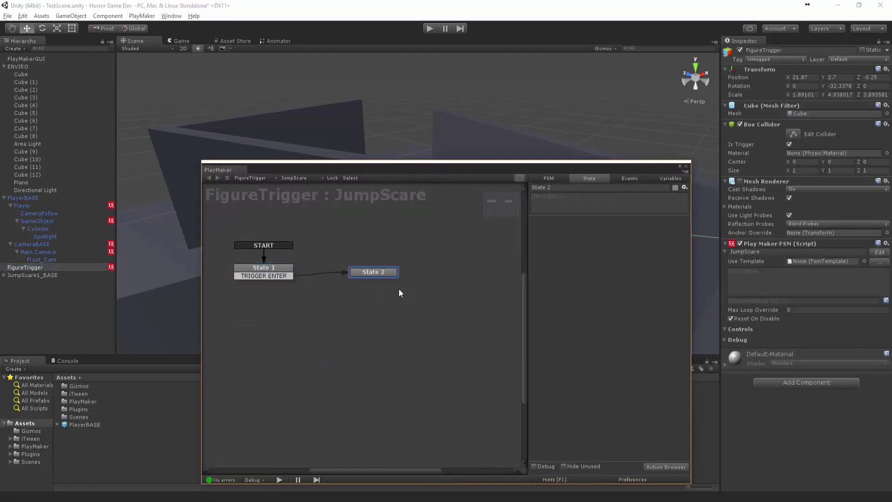
left_click(668, 467)
type("m")
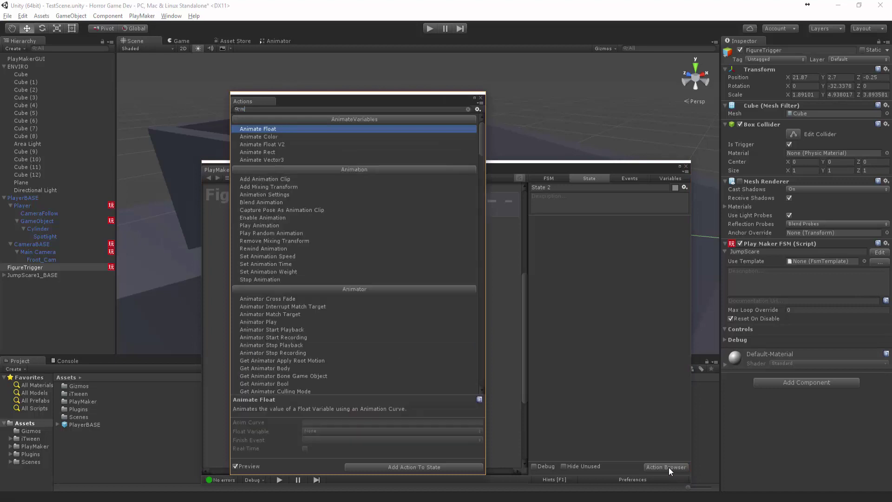
type("ove")
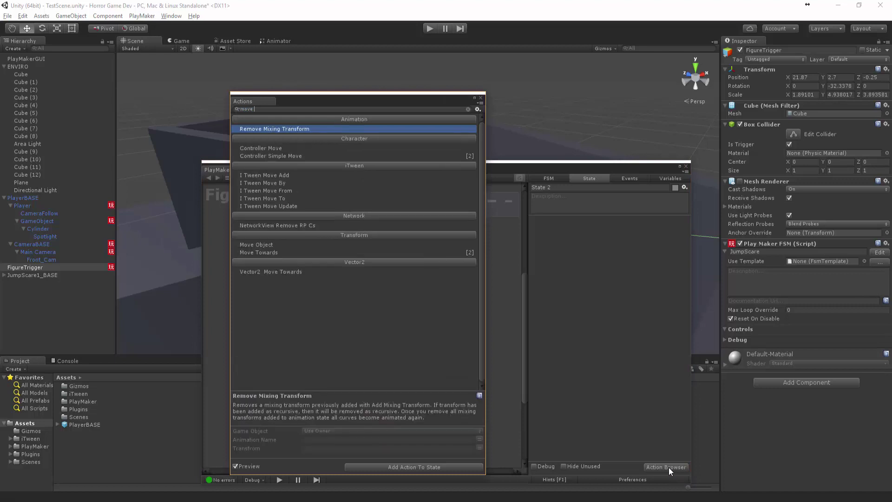
left_click(260, 197)
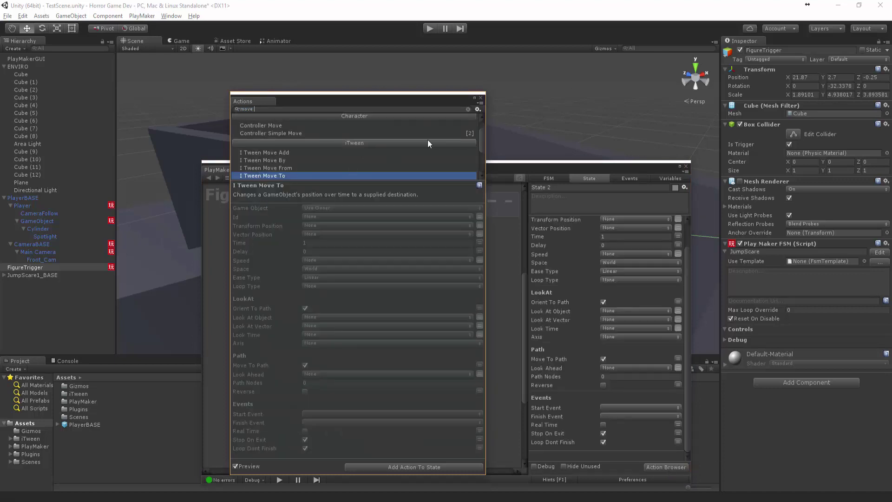
left_click(480, 98)
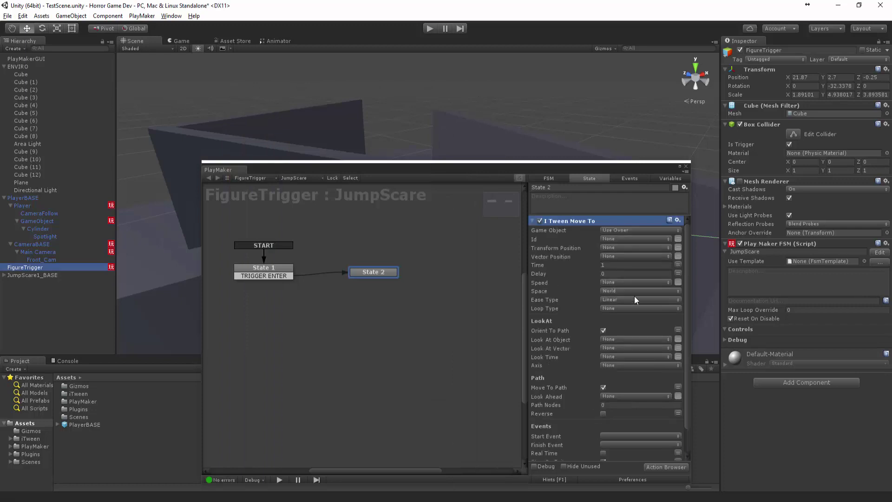
Step: Target a specified game object, Capsule, in the I Tween Move To action and use JumpScare1_GOTO as its transform position
left_click(609, 226)
left_click(622, 252)
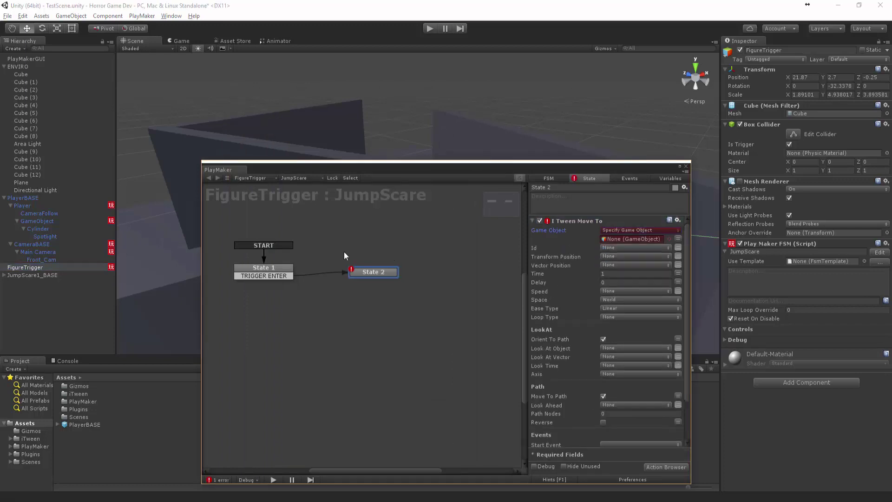
left_click(5, 275)
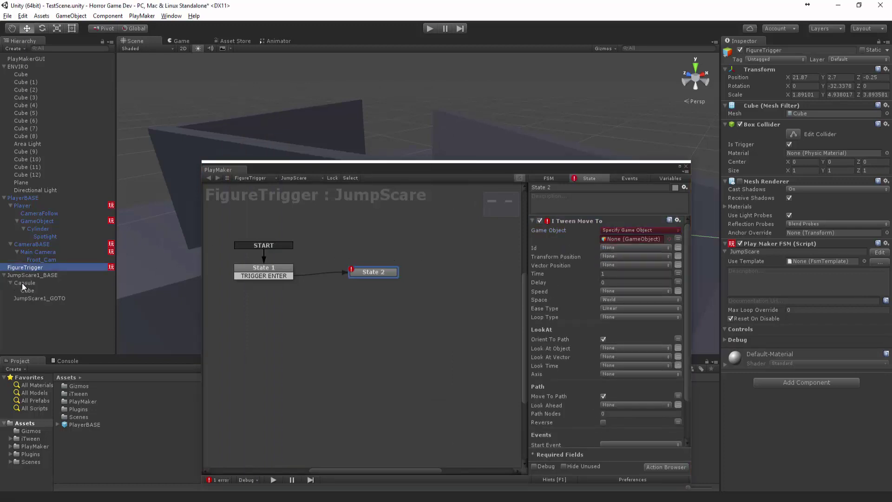
left_click_drag(23, 286, 635, 245)
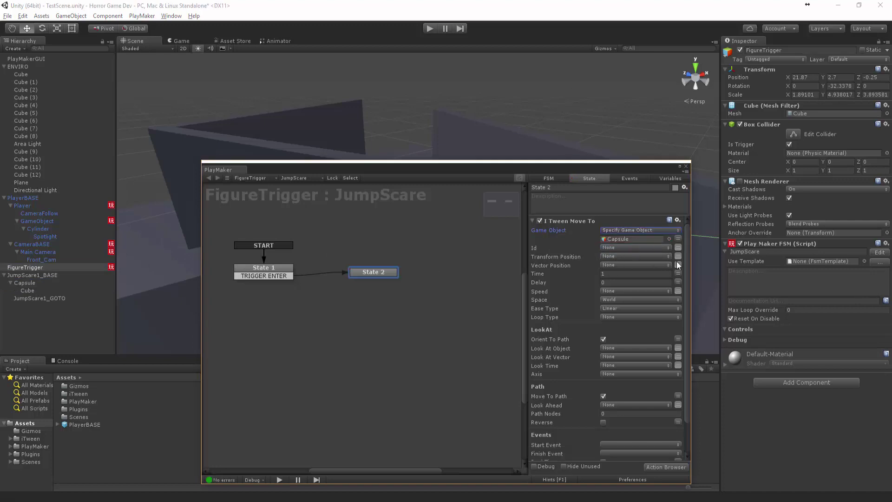
left_click(678, 257)
left_click_drag(20, 301, 606, 258)
Step: Set the move action's Space to Self and turn off Orient To Path
left_click(611, 272)
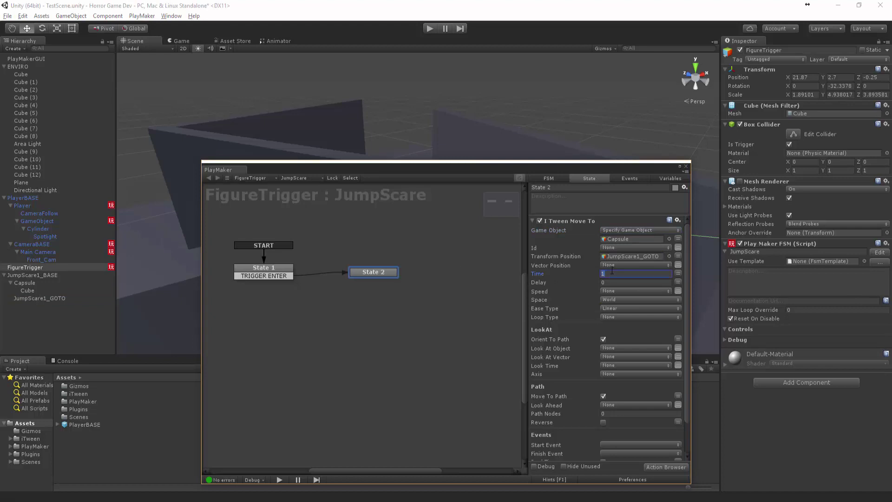
left_click(618, 300)
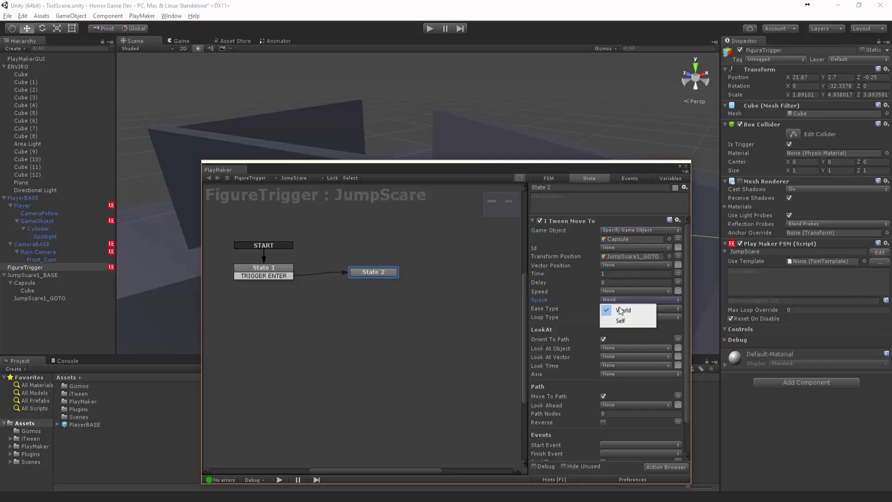
left_click(622, 320)
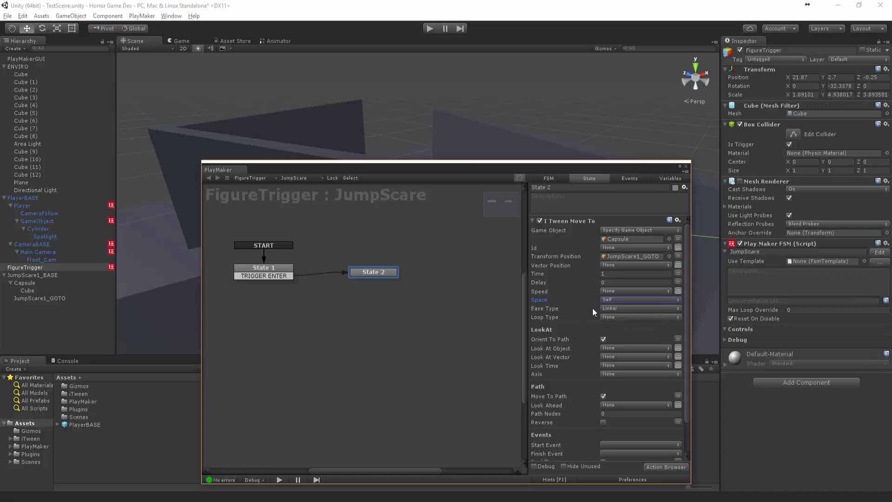
left_click(603, 339)
scroll(565, 411, "down", 3)
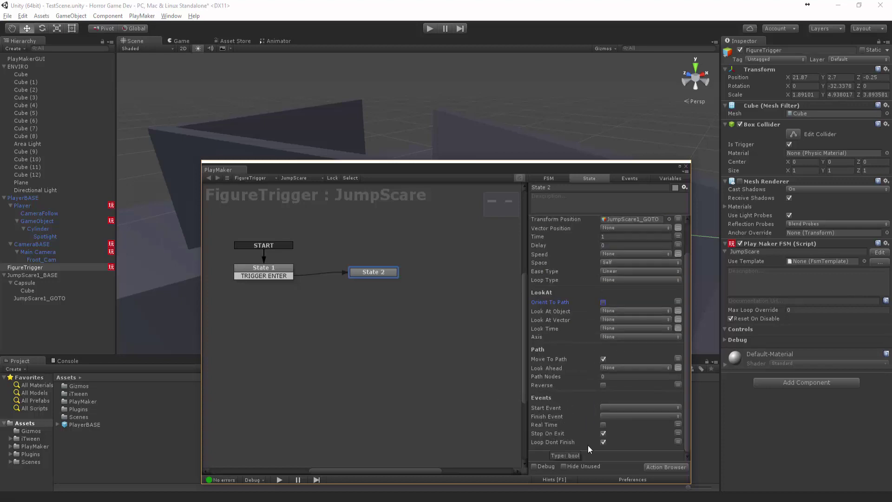
Step: Close the FSM editor and play-test the scene, walking the player through the trigger, and stop the game
left_click(685, 165)
left_click(430, 28)
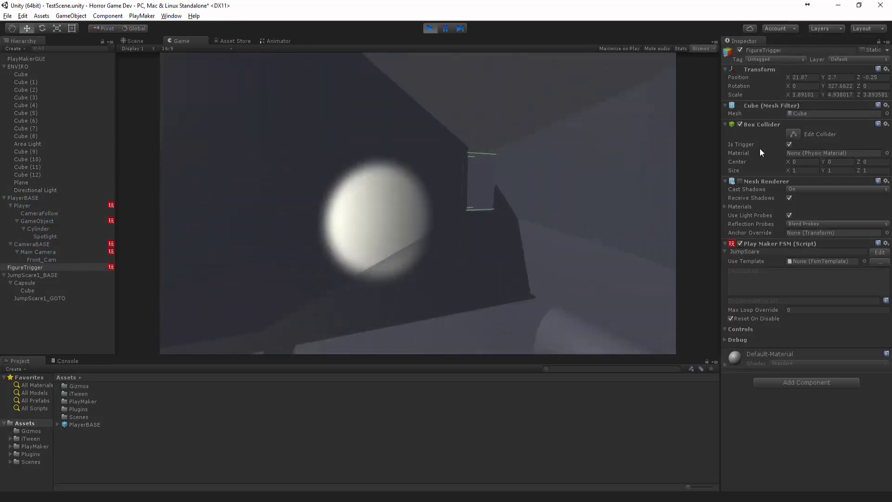
key("w")
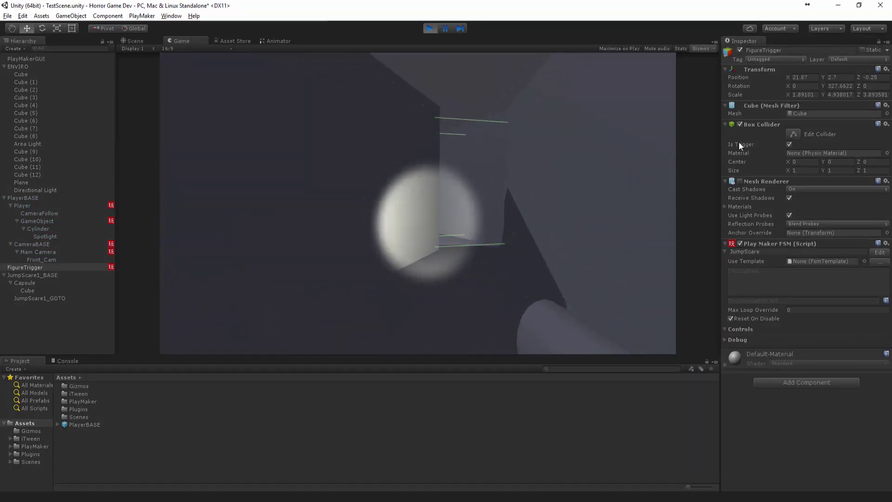
key("d")
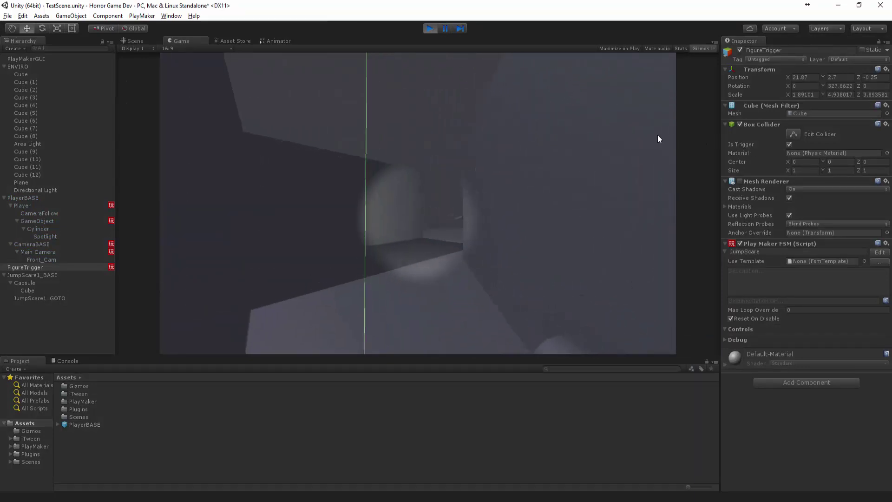
key("w")
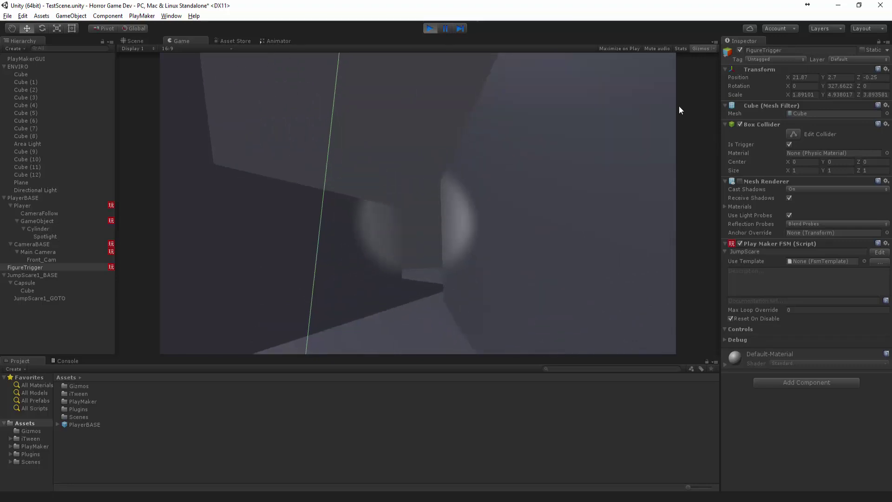
left_click(430, 28)
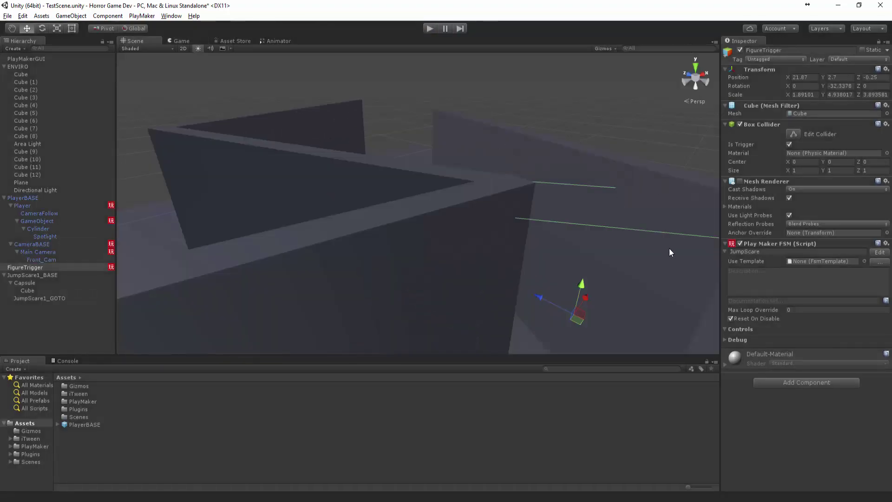
Step: Add a FINISHED transition from State 2 to a new State 3 in FigureTrigger's JumpScare FSM
scroll(488, 230, "down", 8)
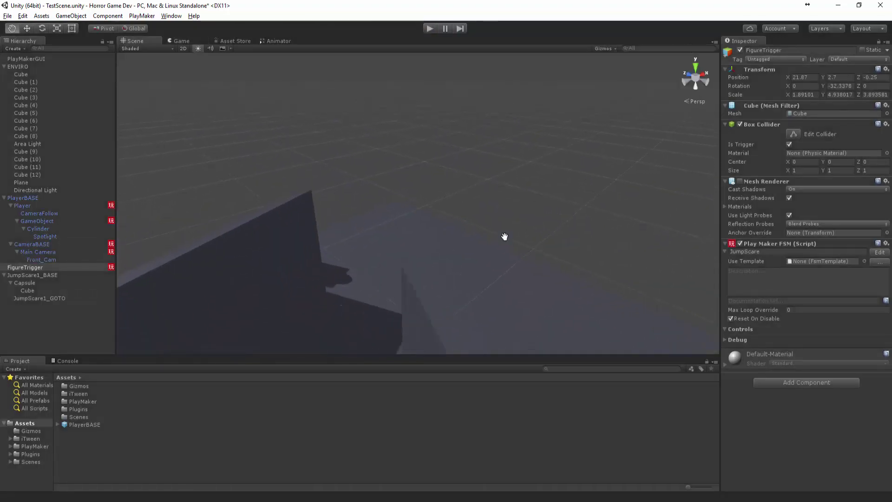
left_click(888, 255)
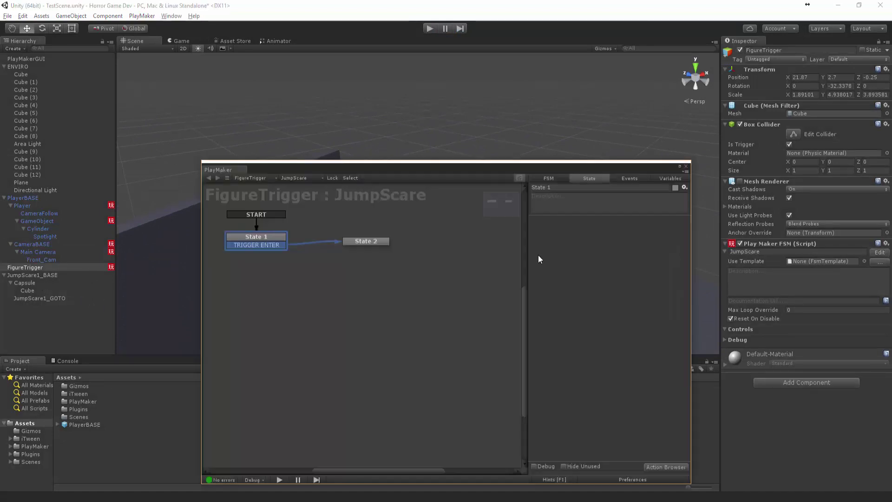
left_click(359, 231)
left_click_drag(366, 236, 407, 278)
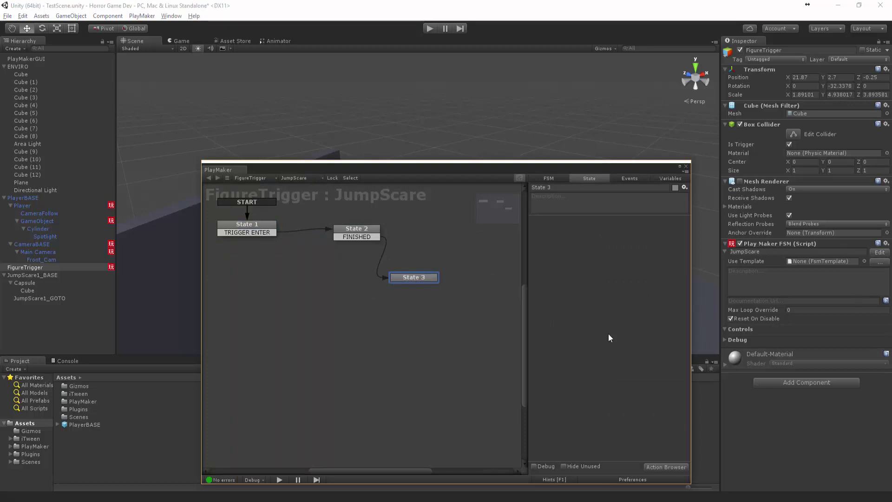
Step: Add a Destroy Object action to State 3 with Capsule as the object to destroy
right_click(633, 333)
left_click(665, 445)
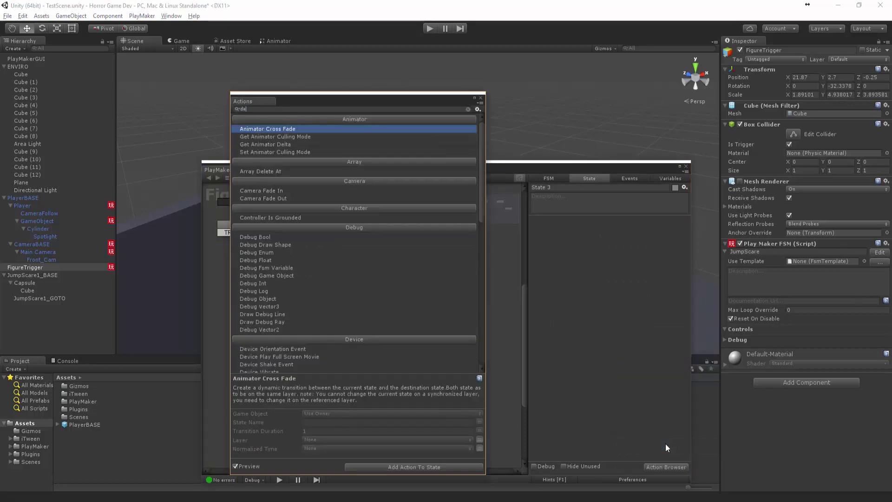
type("des")
left_click(270, 138)
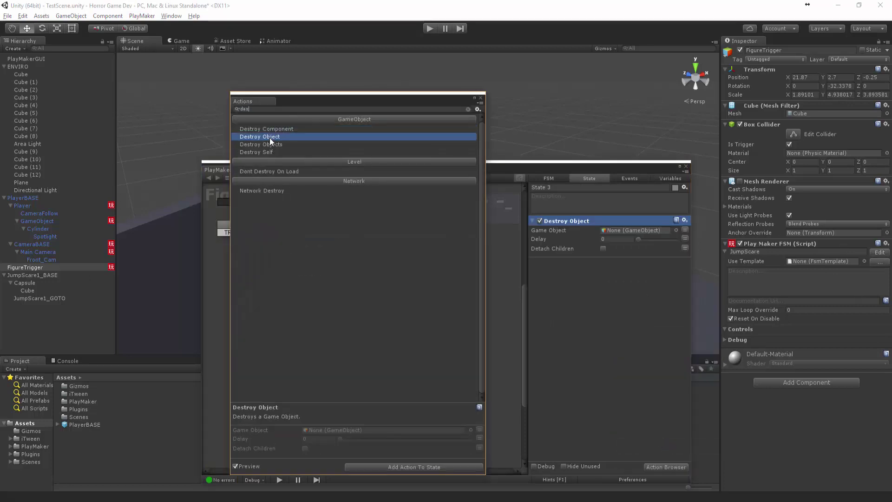
left_click(481, 98)
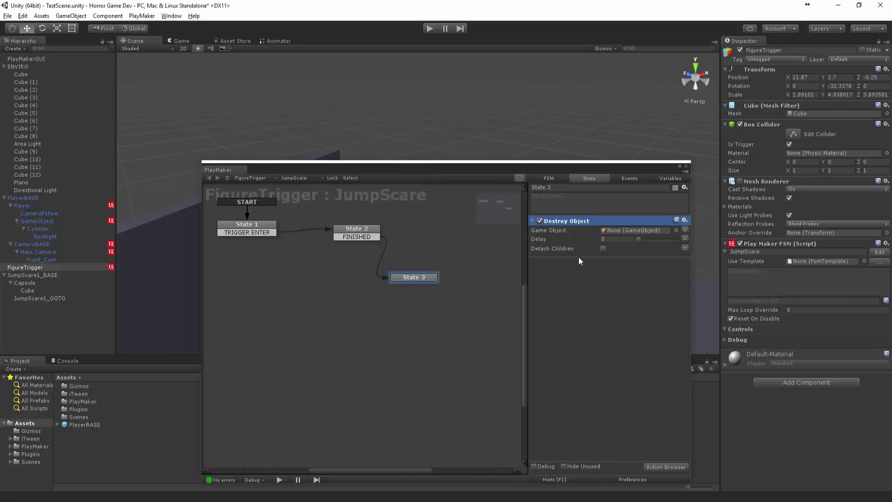
left_click_drag(46, 280, 632, 231)
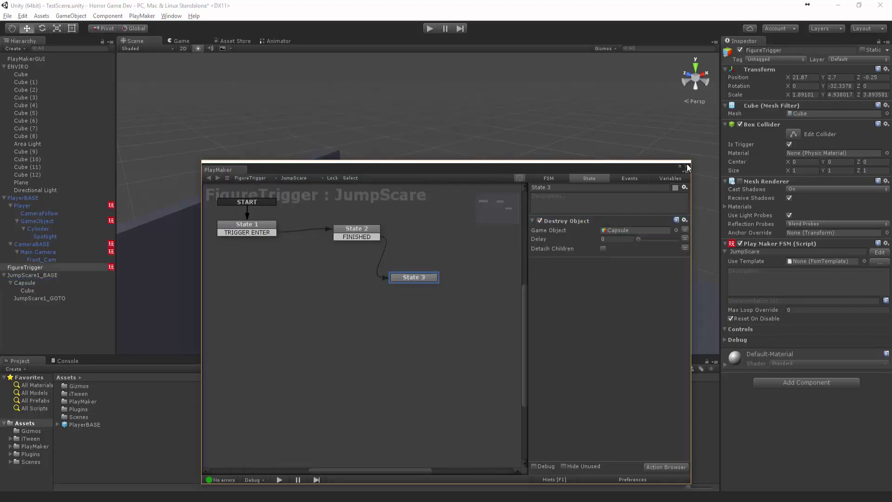
Step: Play-test the jump scare from start to finish, stop the game and save the scene
left_click(688, 168)
left_click(429, 28)
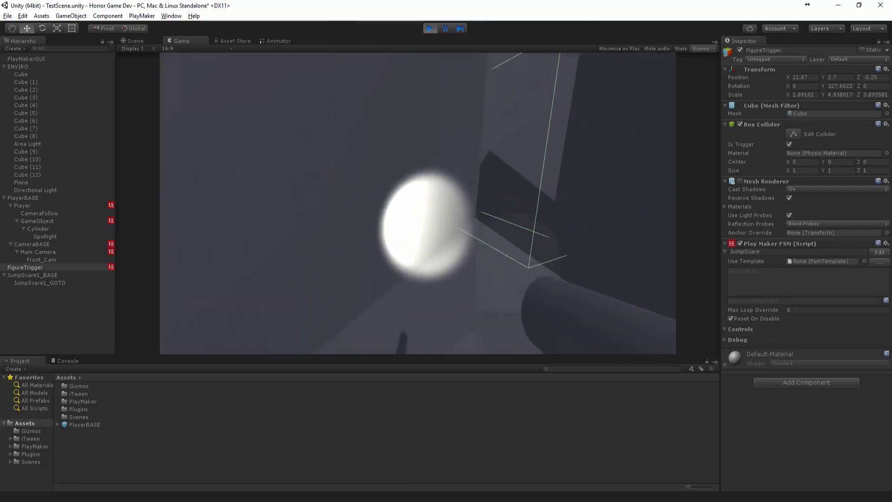
key("ctrl+p")
key("ctrl+s")
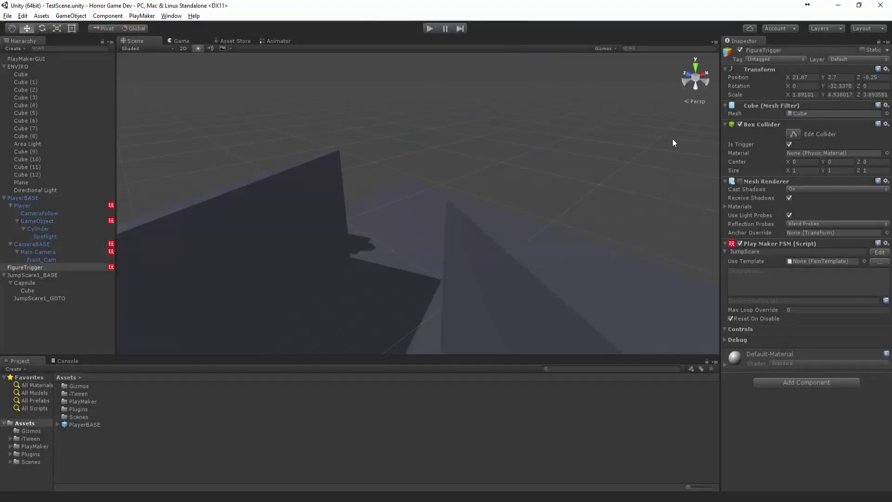
Step: Duplicate the wall Cube (8) beside the capsule figure, leaving the copy at the same position
right_click_drag(446, 155, 308, 213)
left_click(309, 213)
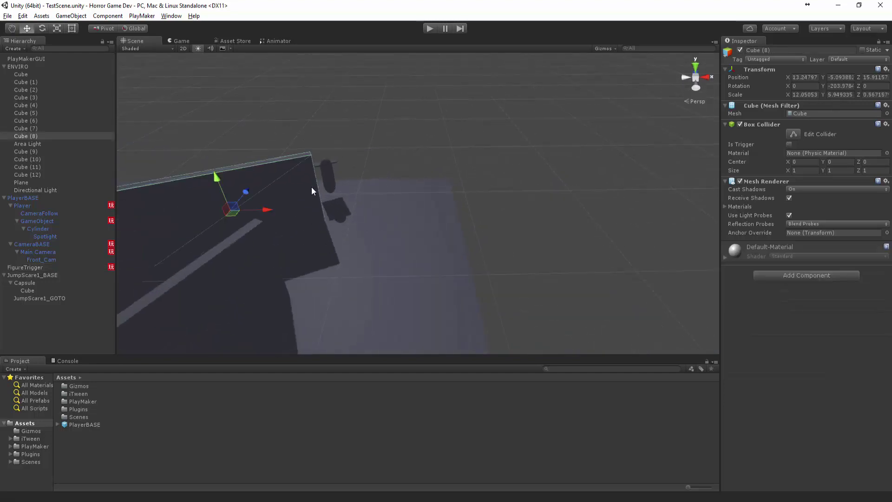
key("ctrl+d")
left_click_drag(235, 211, 255, 211)
key("e")
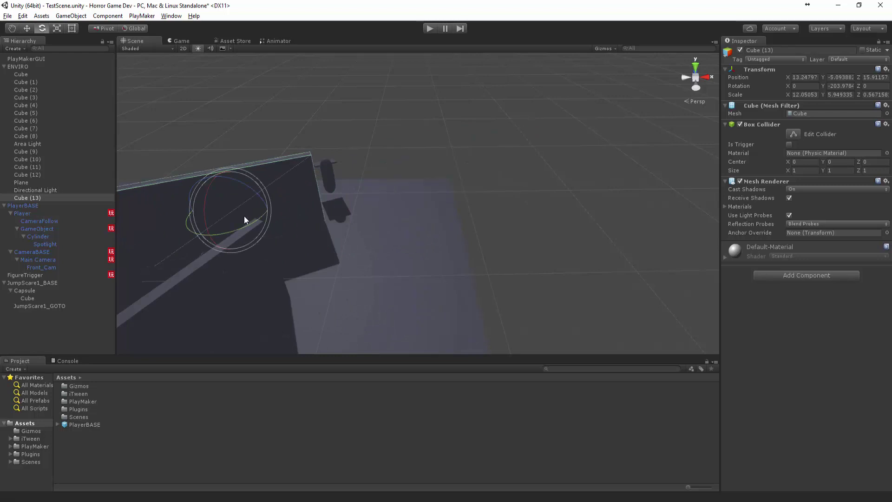
Step: Duplicate the wall again, placing it at about X 25.18, Z 19.16, rotated about -181.5° around Y and shortened to about 7.68 in X
key("ctrl+d")
key("w")
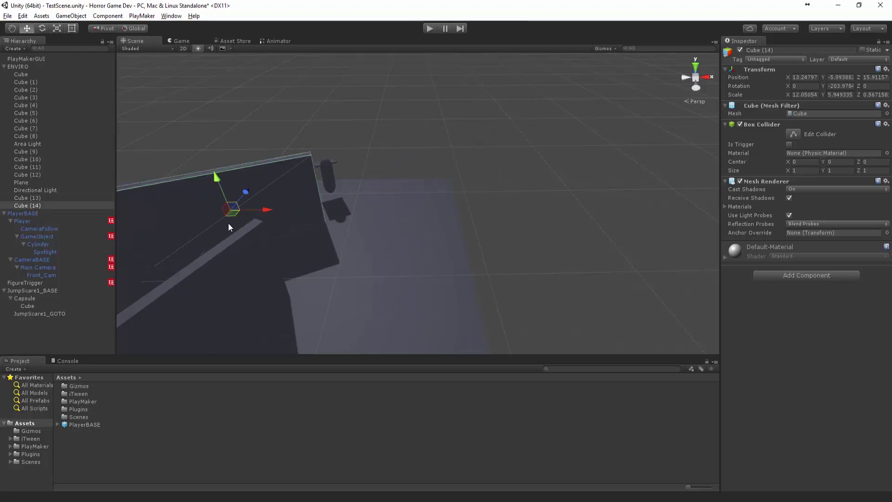
left_click_drag(228, 223, 402, 187)
key("e")
key("r")
key("w")
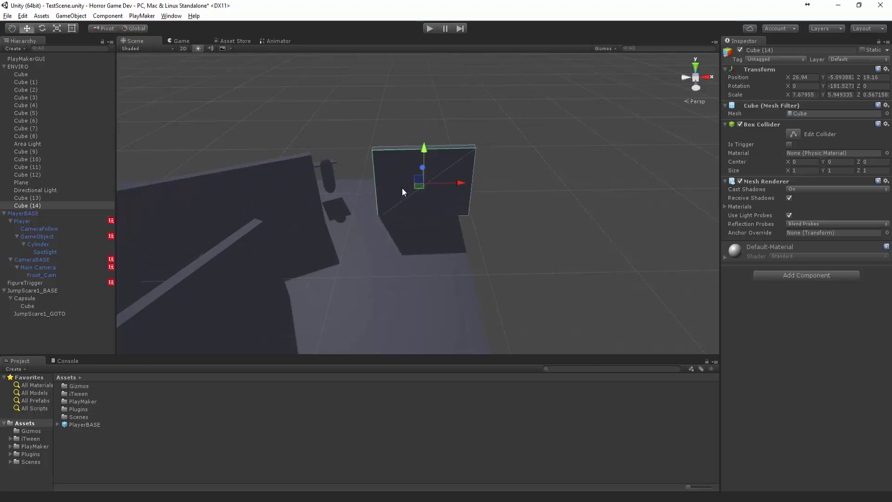
left_click(440, 181)
left_click(442, 182)
left_click_drag(459, 182, 436, 183)
Step: Duplicate the short wall and place the copy at about X 22.23, Z 22.23, rotated to about -91.4° around Y
left_click_drag(484, 144, 287, 261, "alt")
key("ctrl+d")
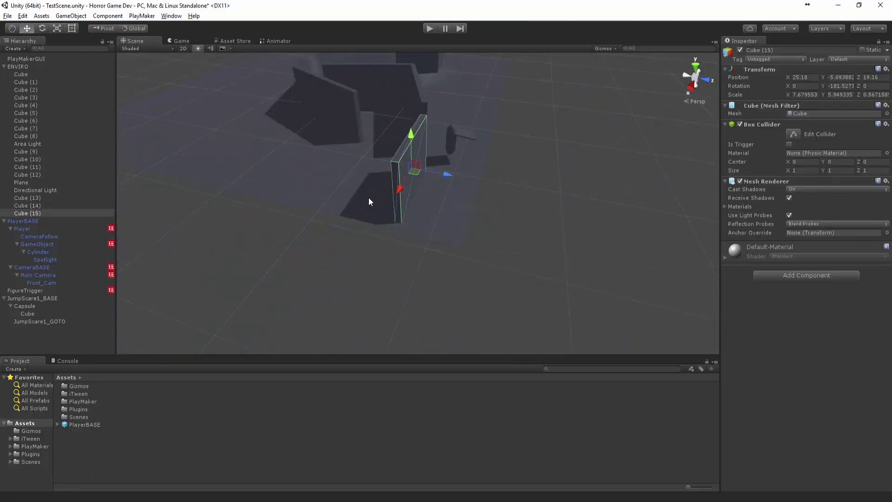
key("e")
left_click_drag(419, 171, 553, 175)
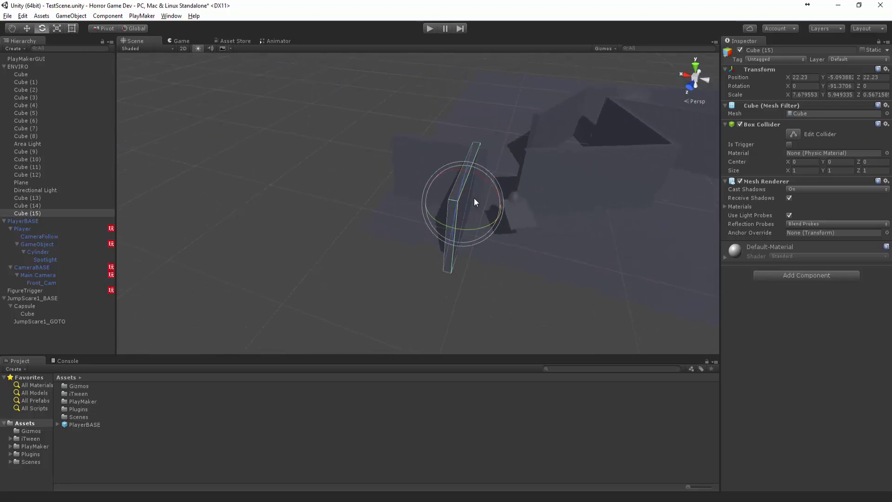
Step: Duplicate the Cube (15) wall and move and rotate the copy to form the opposite side of the enclosure
key("ctrl+d")
key("w")
key("e")
left_click_drag(495, 210, 395, 197)
key("w")
key("e")
Step: Duplicate the wall once more to close the enclosure's end, at about X 18.04, Z 25.11 and about -11° around Y, and deselect it
key("ctrl+d")
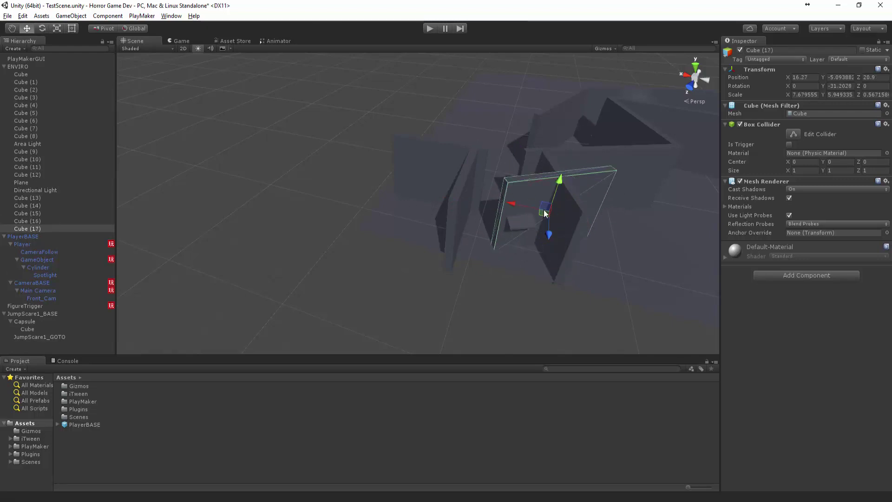
left_click_drag(544, 213, 487, 268)
key("e")
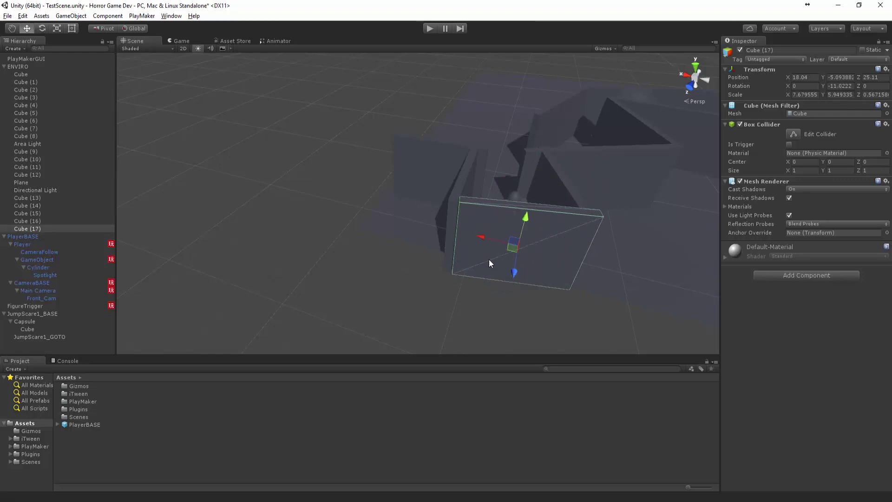
left_click(535, 282)
left_click_drag(535, 283, 392, 321, "alt")
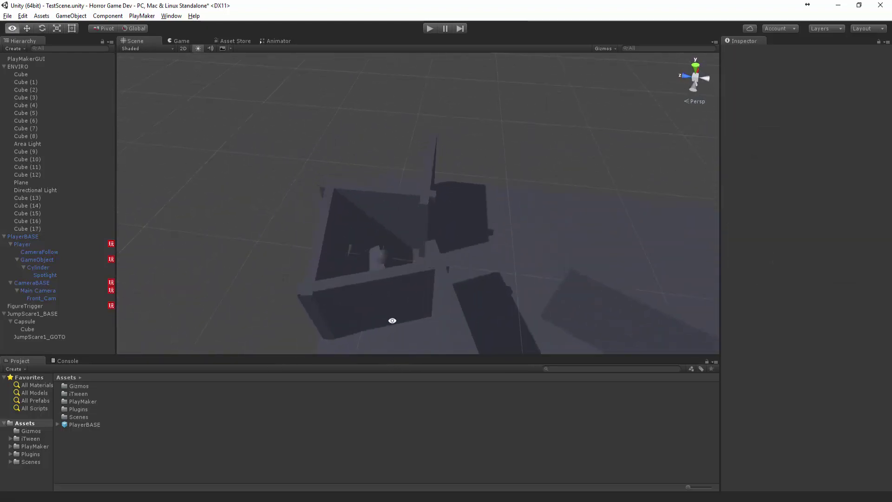
Step: Scale up the floor Plane so it extends beyond the new enclosure walls, and deselect it
left_click(354, 223)
left_click(504, 252)
scroll(506, 250, "down", 6)
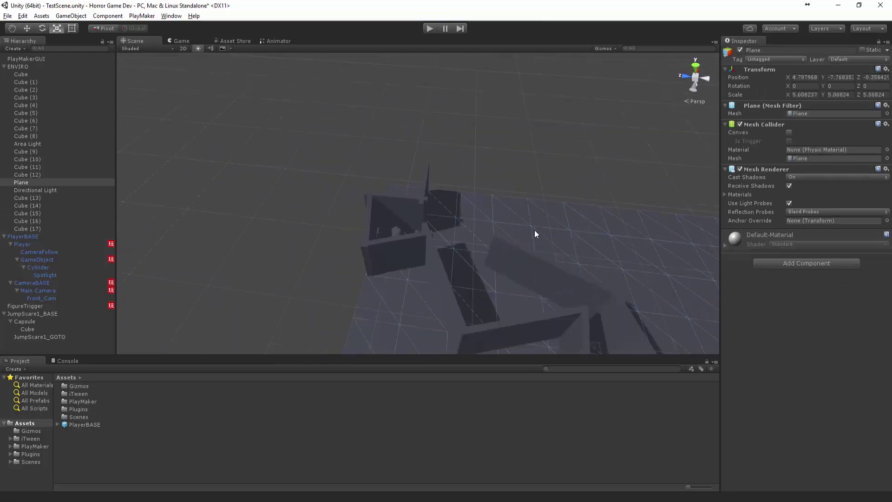
key("r")
left_click(516, 209)
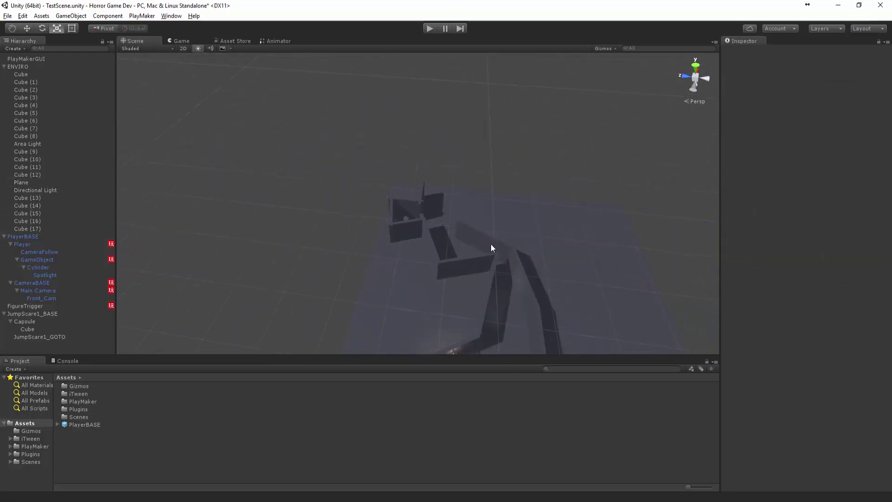
Step: Duplicate the Cube (14) wall as a long side wall at about X 29.1, Z 4.04, rotated about -91.4° around Y and about 23.9 in X scale
scroll(481, 241, "up", 6)
left_click_drag(481, 241, 364, 223, "alt")
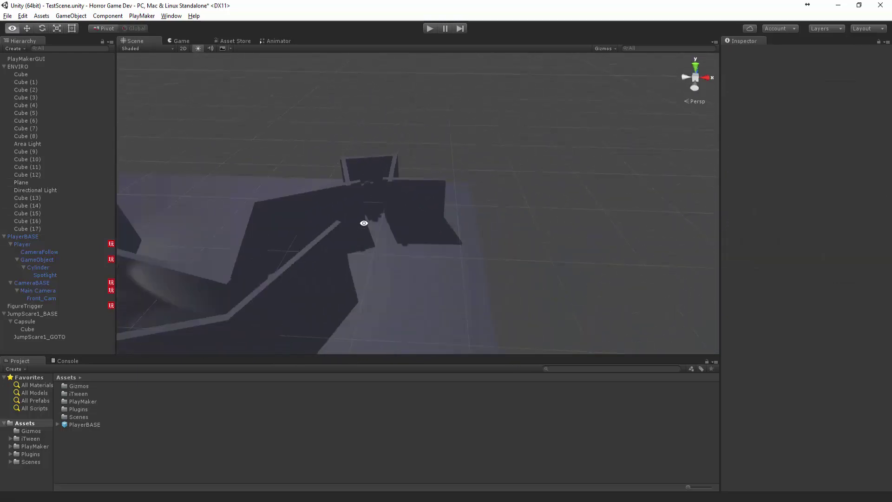
left_click(415, 210)
key("ctrl+d")
key("e")
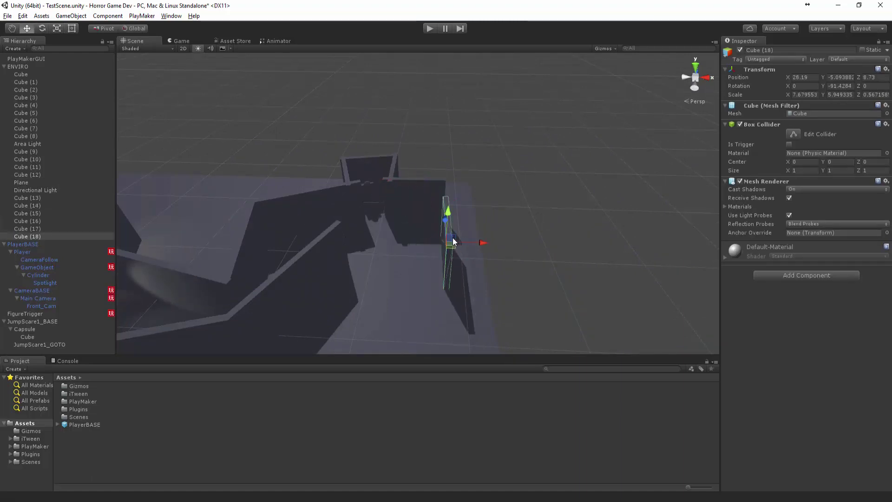
left_click_drag(445, 251, 364, 167, "alt")
key("w")
left_click_drag(474, 196, 372, 166)
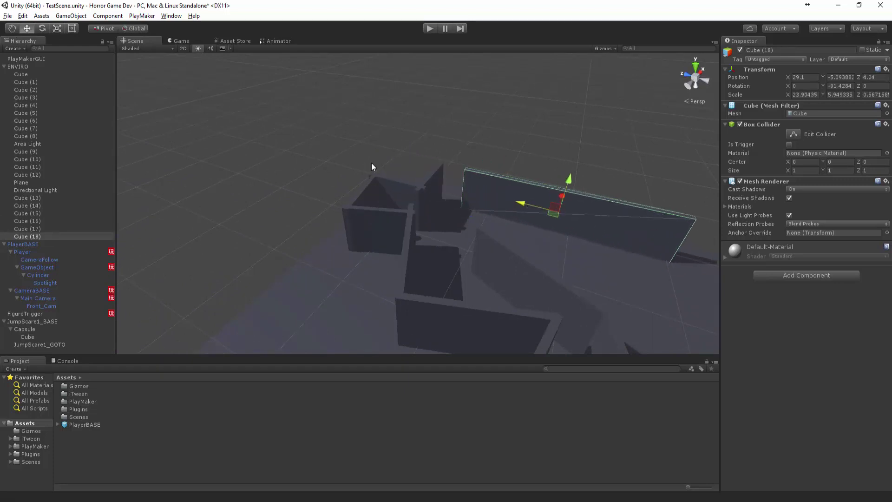
Step: Shift the Cube (18) side wall to about Z 3.92 and lengthen it to about 30.76 in X scale
left_click_drag(556, 219, 443, 188, "alt")
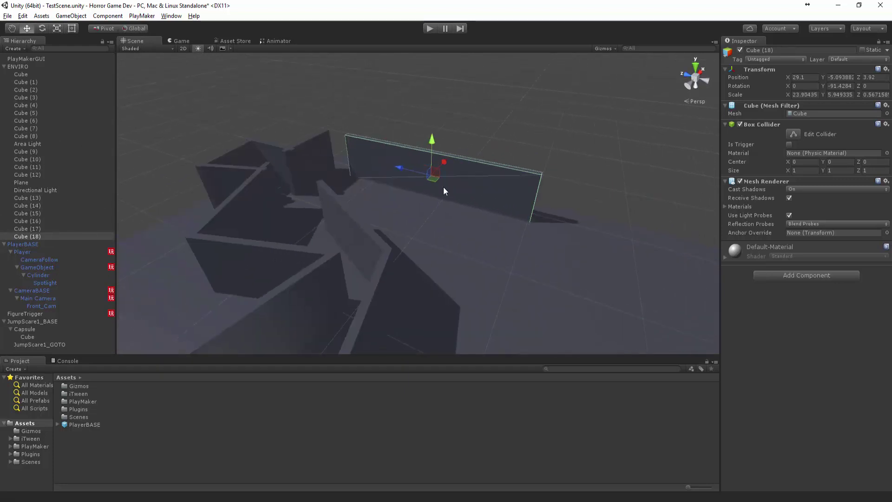
left_click_drag(398, 167, 318, 197)
left_click(393, 168)
Step: Duplicate the Cube (7) wall as an inner wall at about X 19.39, Z 4.65, rotated about -100.6° around Y and about 11.24 in X scale
left_click(306, 188)
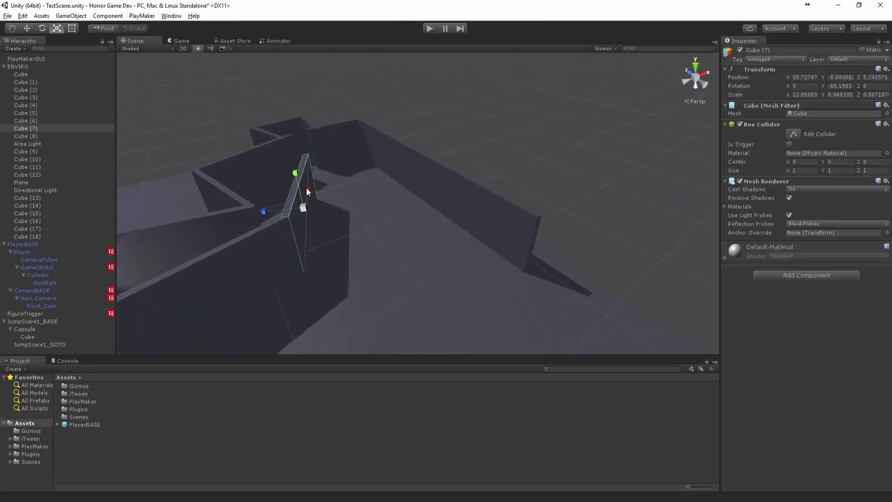
key("ctrl+s")
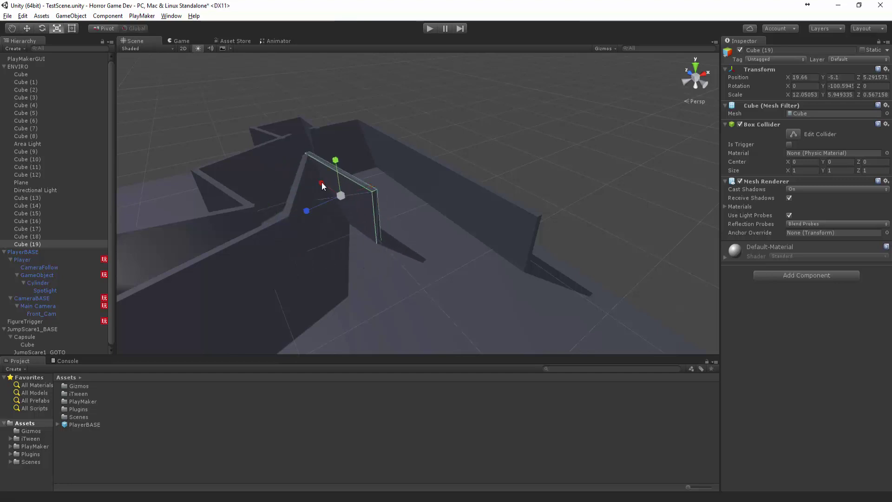
left_click_drag(332, 198, 348, 181)
left_click(362, 181)
left_click(363, 185)
left_click(366, 183)
left_click(361, 185)
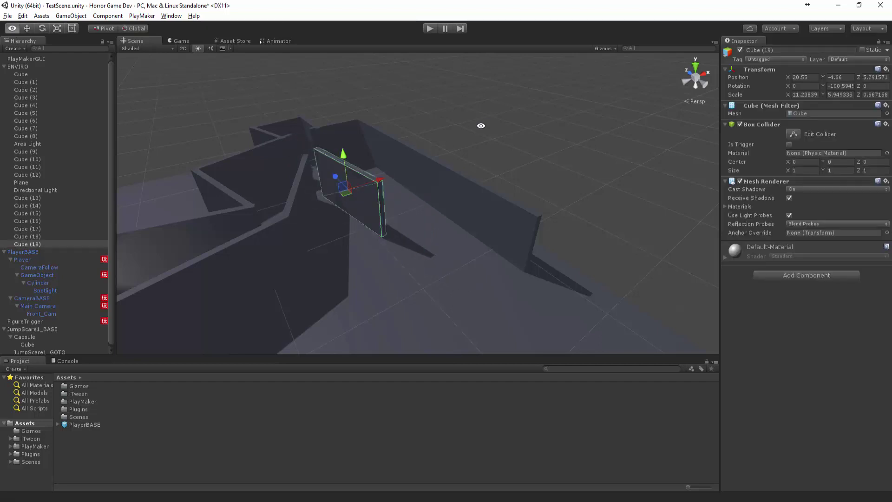
left_click_drag(480, 126, 334, 155, "alt")
middle_click_drag(334, 155, 404, 200)
left_click_drag(444, 209, 432, 212)
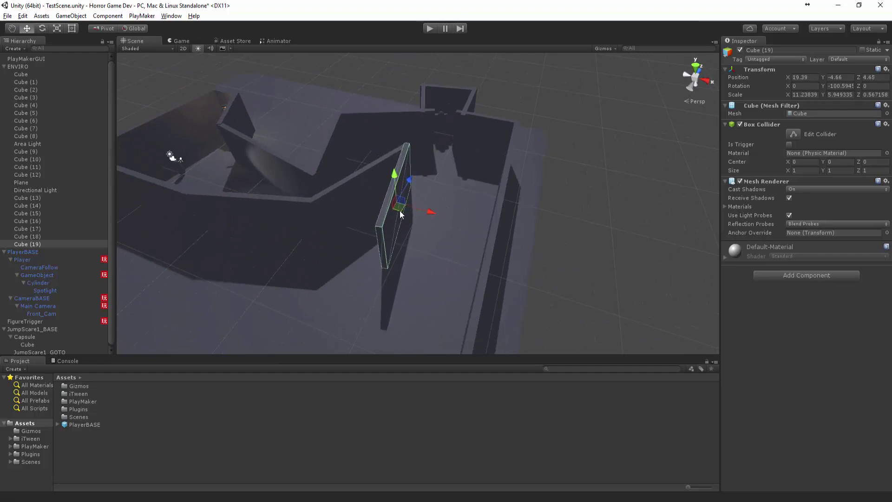
Step: Duplicate the inner wall at about X 22.83, Z -1.68, turned about -156.9° around Y and shortened to about 5.82 in X scale
key("ctrl+d")
key("e")
left_click_drag(392, 229, 503, 144)
key("r")
left_click_drag(364, 203, 417, 272)
key("w")
key("w")
left_click(574, 272)
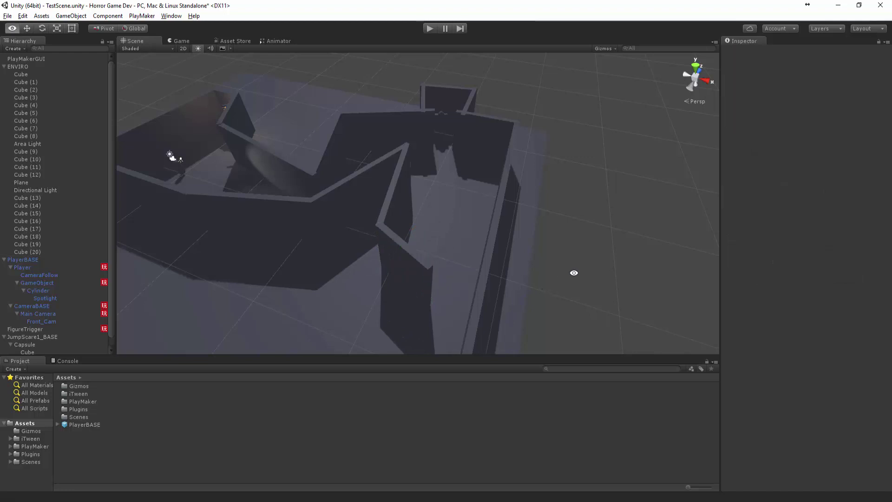
Step: Duplicate the short Cube (20) wall and place the copy at about X 24.84, Z -7.31, rotated about -102.4° around Y
left_click_drag(574, 273, 467, 201, "alt")
left_click(467, 213)
key("ctrl+d")
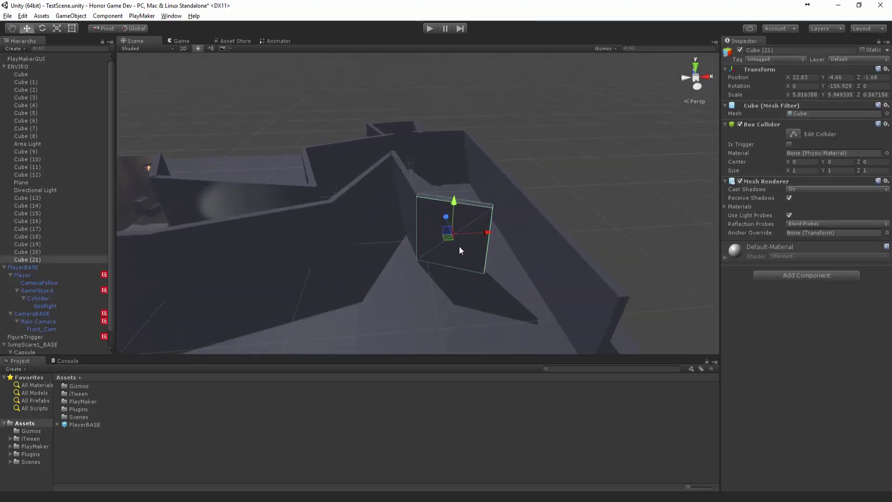
key("e")
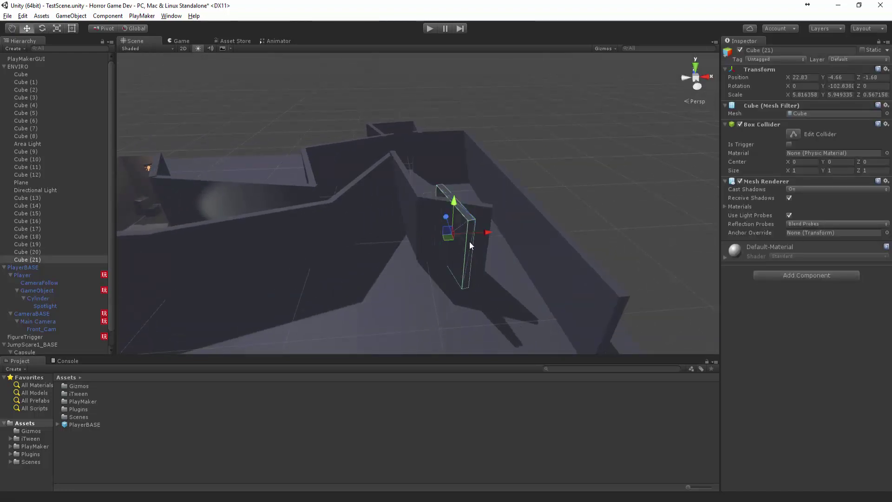
left_click_drag(489, 291, 500, 286)
left_click_drag(620, 258, 440, 280, "alt")
scroll(441, 280, "up", 2)
middle_click_drag(467, 274, 467, 147)
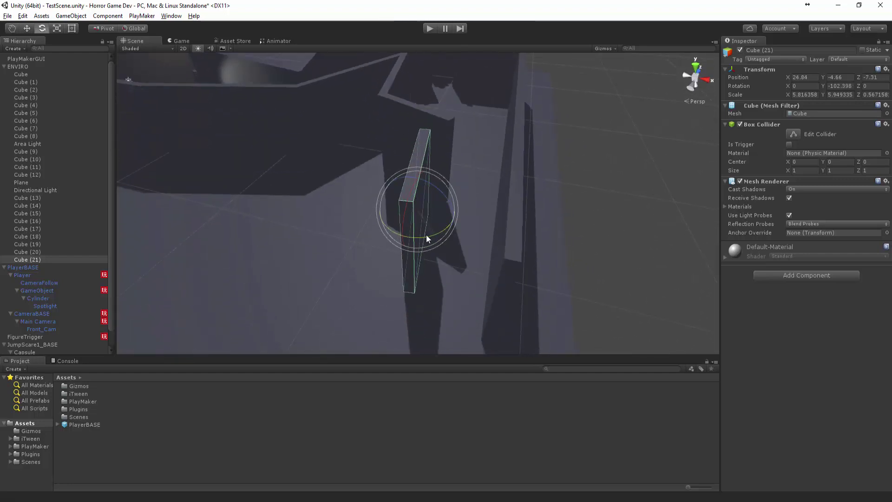
Step: Adjust the new wall to about X 25.33, Z -7.52, -91° around Y and 10.56 in X scale, and deselect it
left_click_drag(420, 211, 456, 158)
key("r")
left_click_drag(456, 158, 346, 228, "alt")
key("w")
key("r")
key("w")
left_click(550, 297)
left_click_drag(550, 296, 573, 281, "alt")
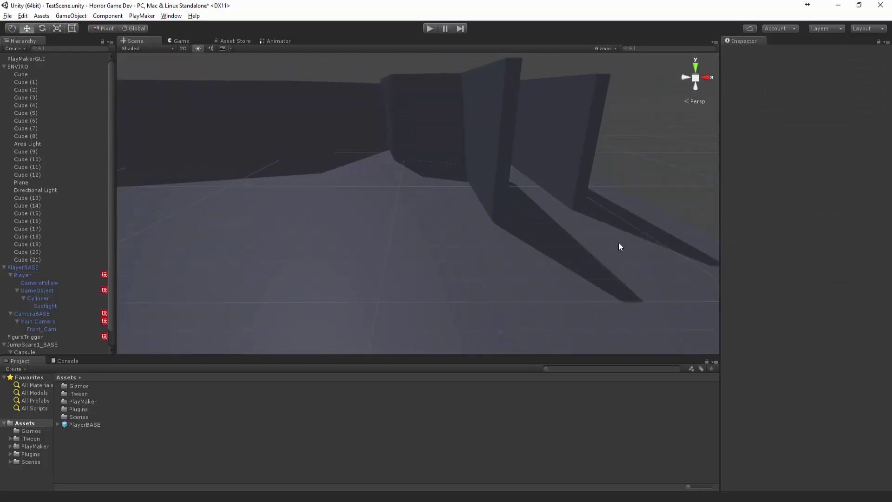
Step: Duplicate the Cube (18) side wall and place the copy at about X 27.82, Z -14.68, rotated about -31.1° around Y
left_click_drag(620, 246, 530, 278, "alt")
left_click(444, 241)
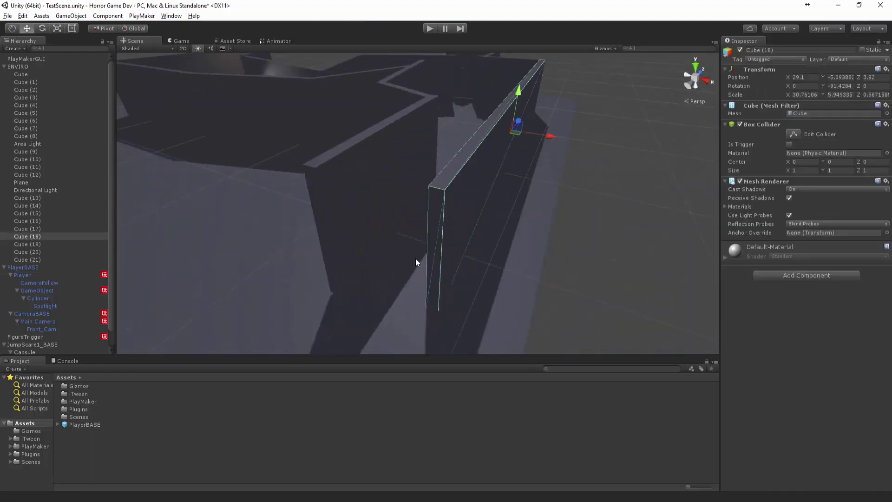
left_click_drag(488, 252, 550, 302, "alt")
left_click_drag(471, 144, 450, 278)
key("e")
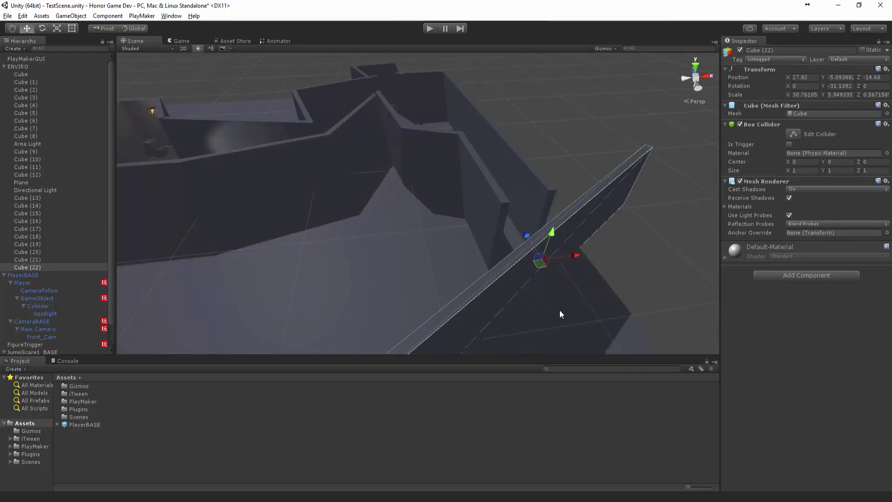
left_click_drag(559, 309, 524, 287, "alt")
Step: Shorten the copied side wall to about 9.87 in X scale and place it at about X 27.1, Z -15.3, rotated about -56.7° around Y
key("f")
key("r")
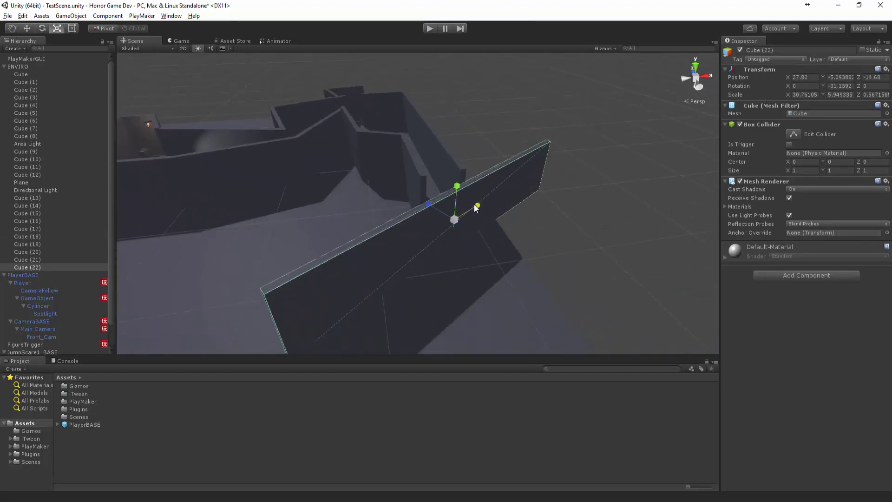
left_click_drag(477, 206, 503, 240)
key("w")
key("w")
key("e")
Step: Duplicate the shortened wall to extend the corridor at about X 20.4, Z -21.64, rotated about -30.5° around Y, and deselect it
key("ctrl+d")
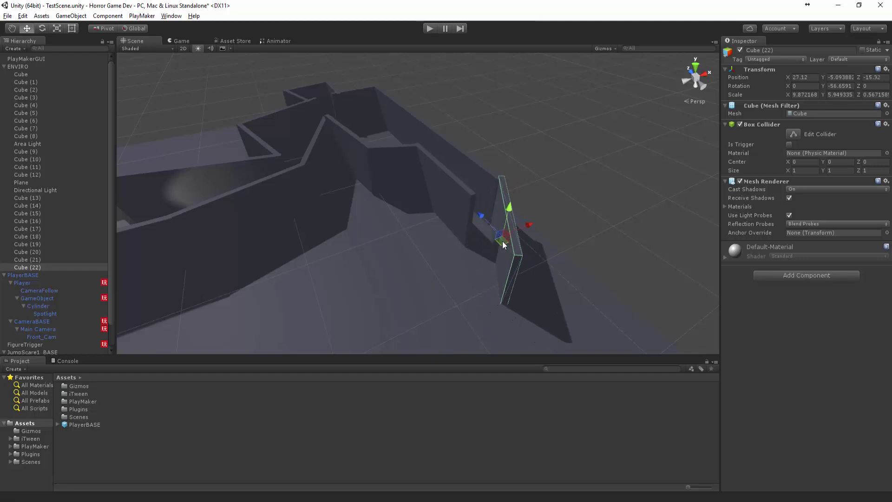
key("e")
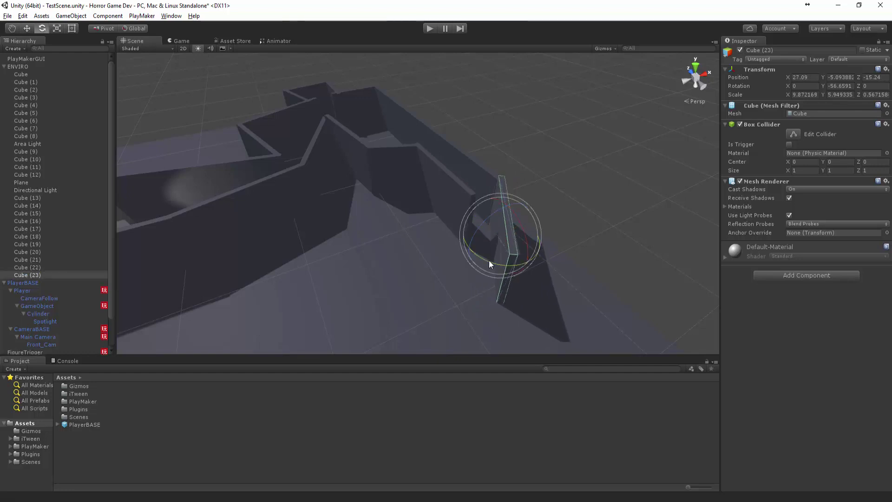
left_click_drag(494, 245, 475, 336)
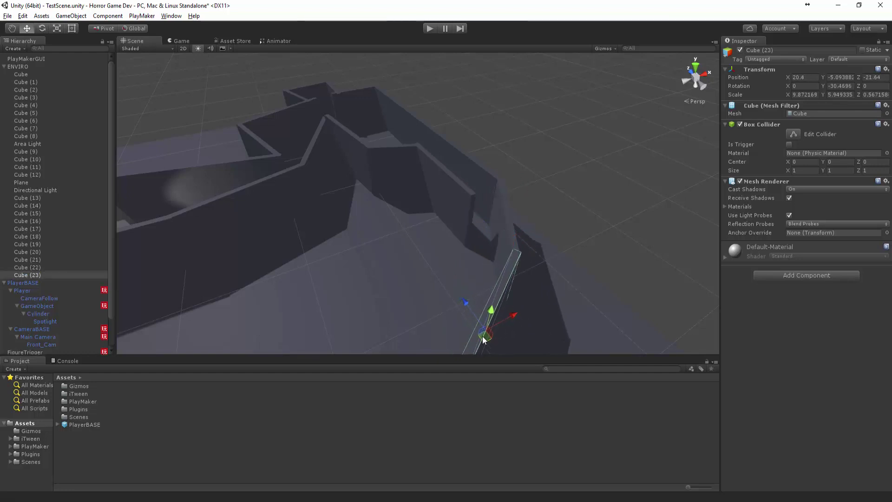
left_click(545, 217)
Step: Duplicate the Cube (21) inner wall, rotate and move the copy to continue the corridor's inner side, and deselect it
left_click_drag(544, 217, 422, 148, "alt")
left_click(380, 187)
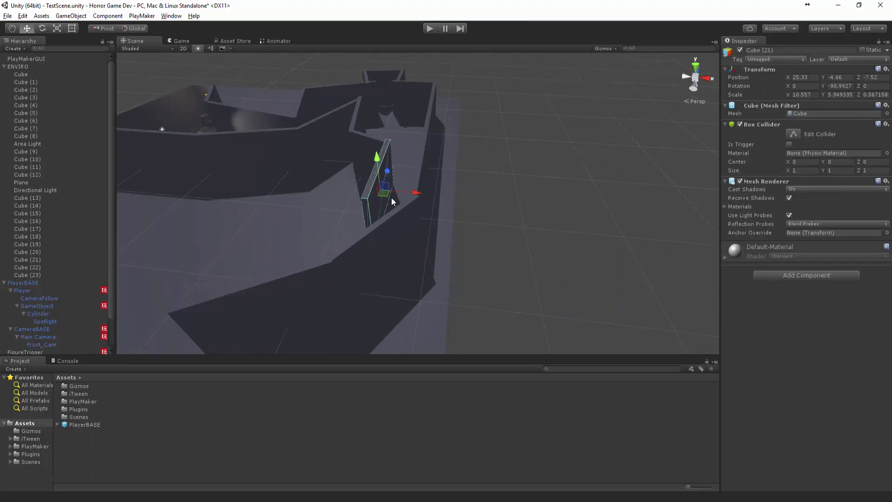
left_click_drag(385, 211, 301, 203)
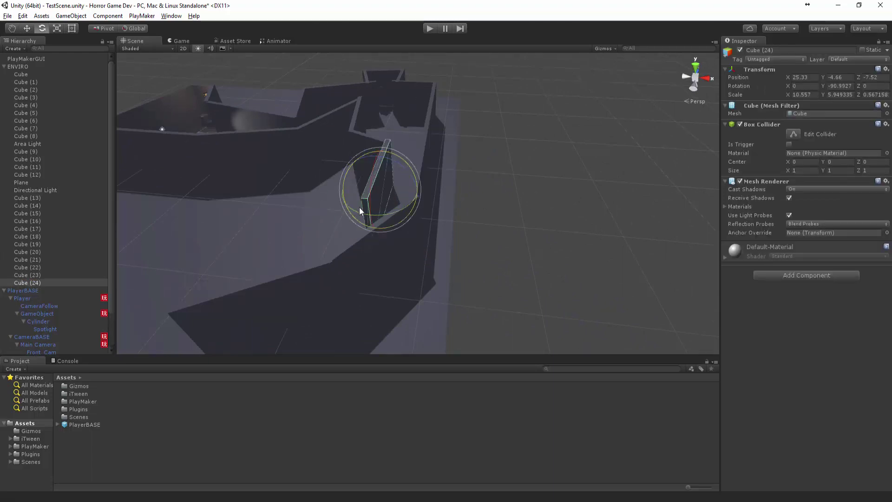
left_click_drag(386, 194, 314, 247)
left_click(458, 252)
Step: Run the game to test the extended corridor, and stop it
left_click_drag(458, 252, 451, 123, "alt")
left_click(427, 30)
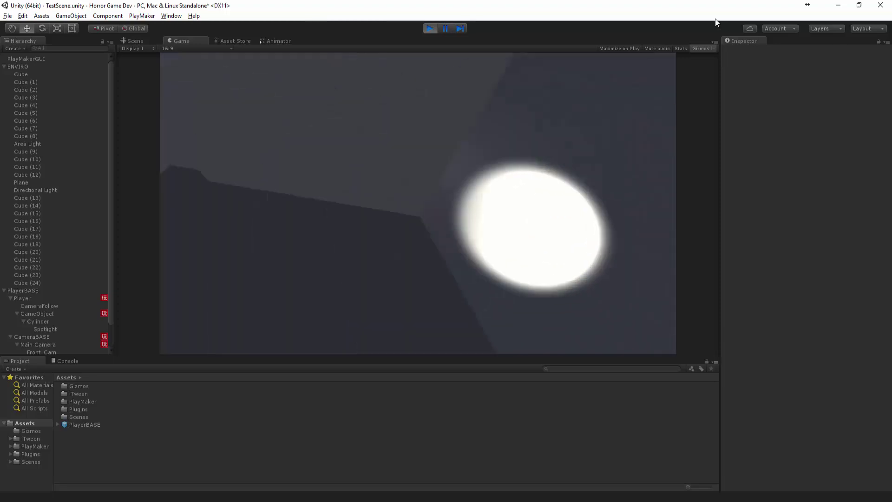
left_click(430, 28)
Step: Delete the Cube (13) wall near the small enclosure
scroll(422, 203, "down", 4)
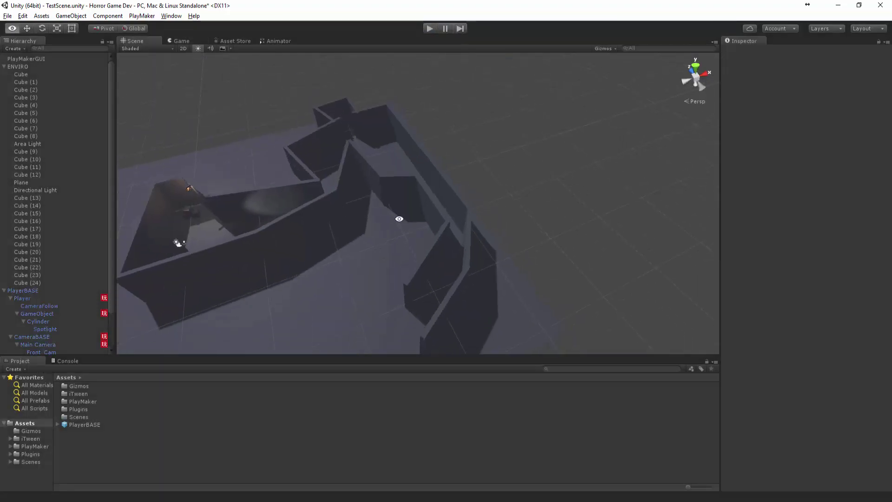
left_click_drag(398, 218, 478, 203, "alt")
scroll(333, 200, "up", 3)
left_click(298, 147)
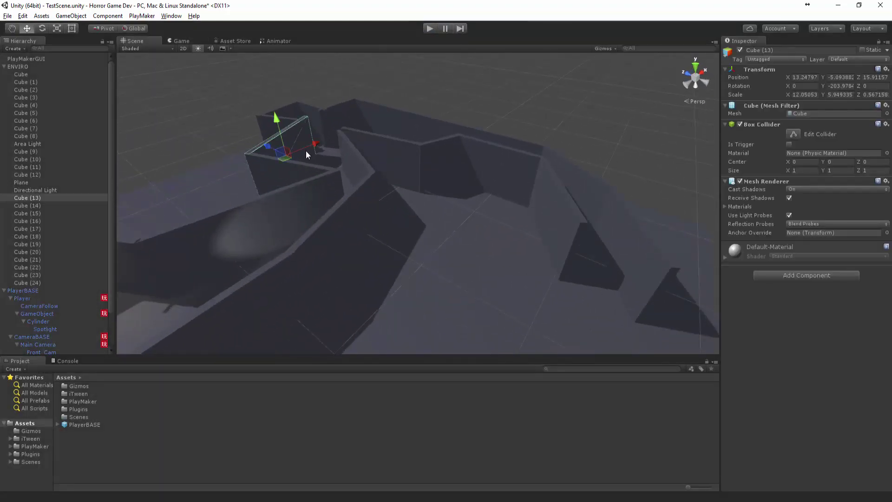
key("Delete")
Step: Duplicate the Area Light three times and spread the copies along the corridor, the last at about X 24.36, Z -0.79
left_click_drag(493, 147, 403, 166, "alt")
scroll(357, 191, "up", 5)
left_click(265, 112)
scroll(359, 131, "down", 2)
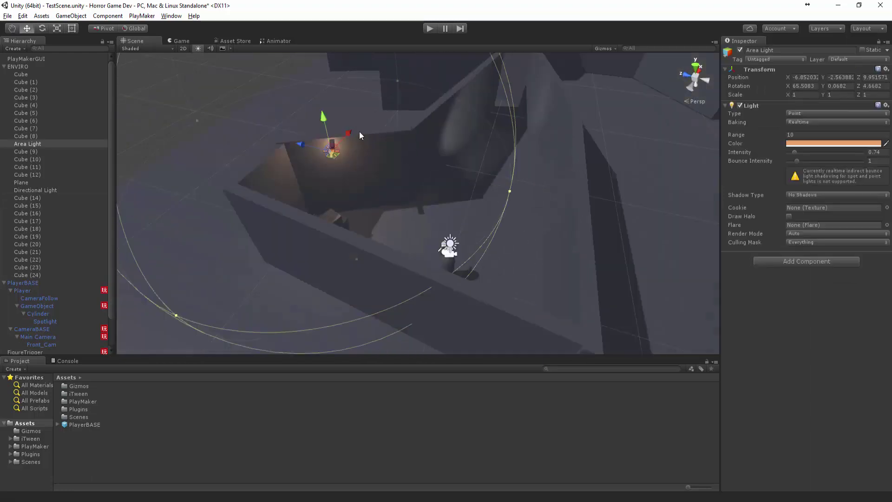
left_click_drag(359, 131, 381, 201, "alt")
key("ctrl+d")
left_click_drag(233, 197, 497, 157)
key("ctrl+d")
key("ctrl+d")
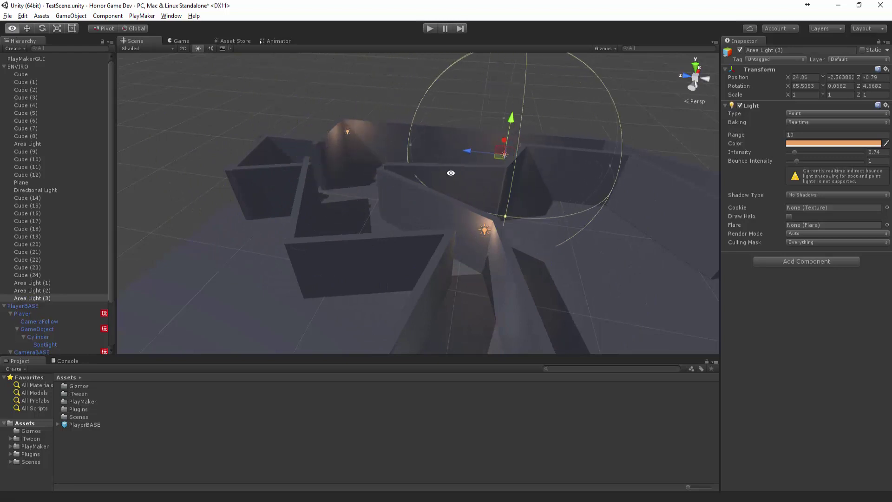
Step: Add another Area Light copy at about X 28.52, Y -4.16, Z -11.84, set its intensity to about 2.27, and deselect it
left_click_drag(451, 172, 648, 215, "alt")
left_click_drag(475, 125, 419, 219)
key("ctrl+d")
left_click_drag(415, 177, 416, 193)
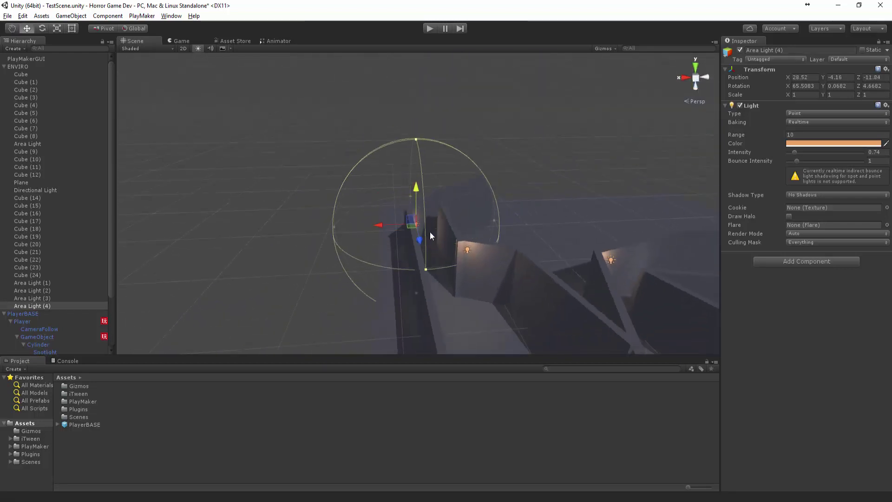
left_click_drag(791, 152, 806, 157)
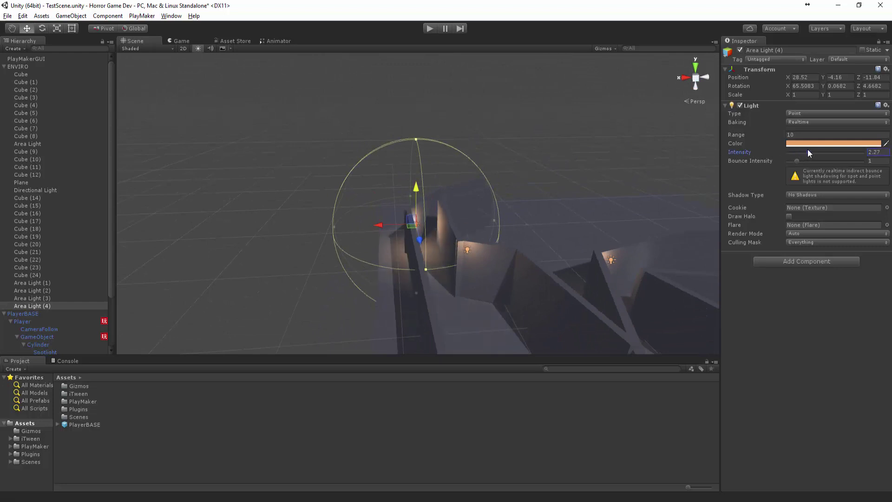
left_click(540, 153)
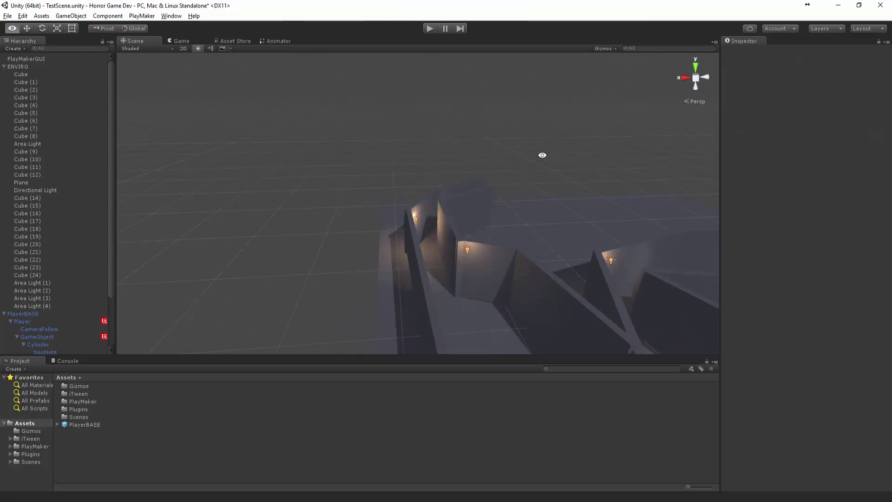
Step: Run the game, walk through the corridors to check the added area lights, and stop it
left_click_drag(540, 153, 247, 148, "alt")
scroll(247, 148, "up", 5)
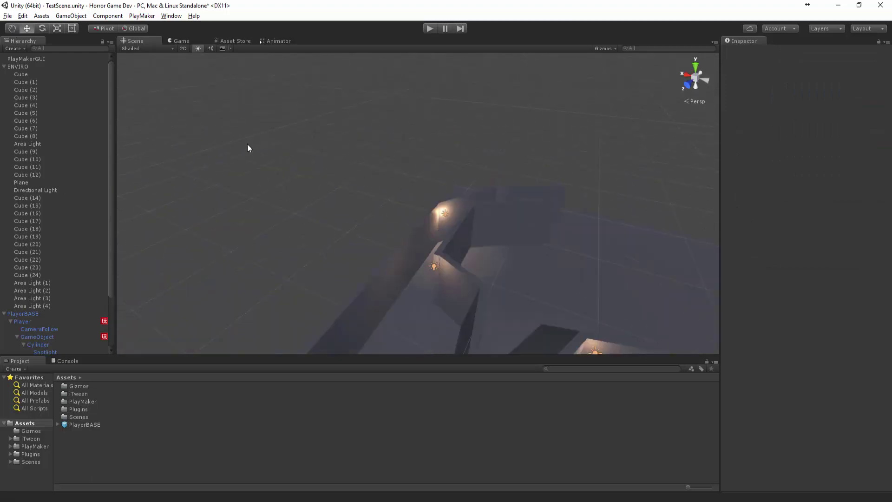
left_click(430, 28)
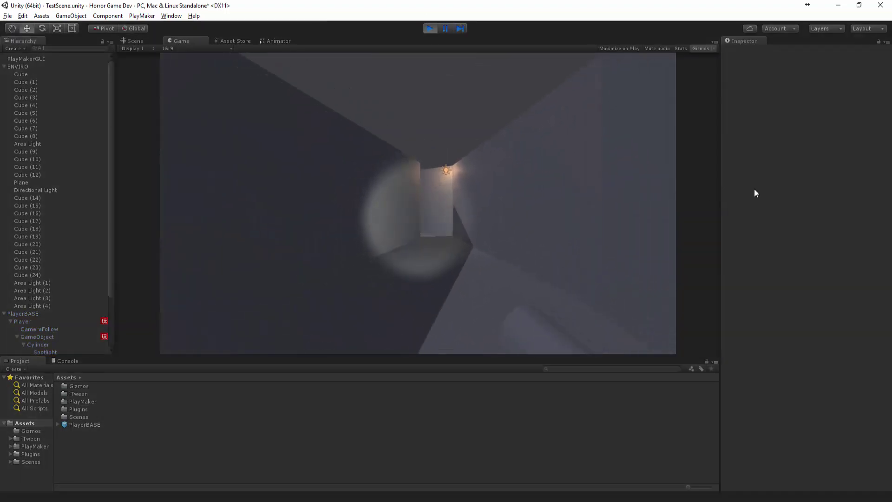
key("w")
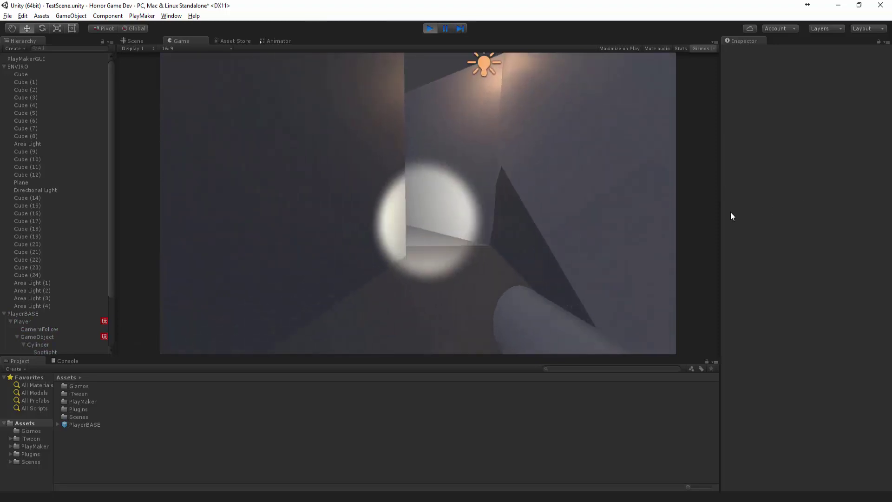
key("w")
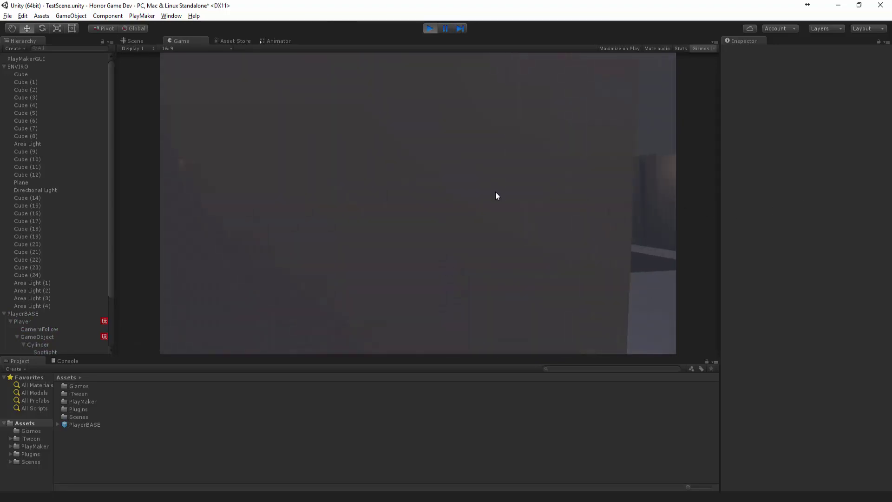
key("w")
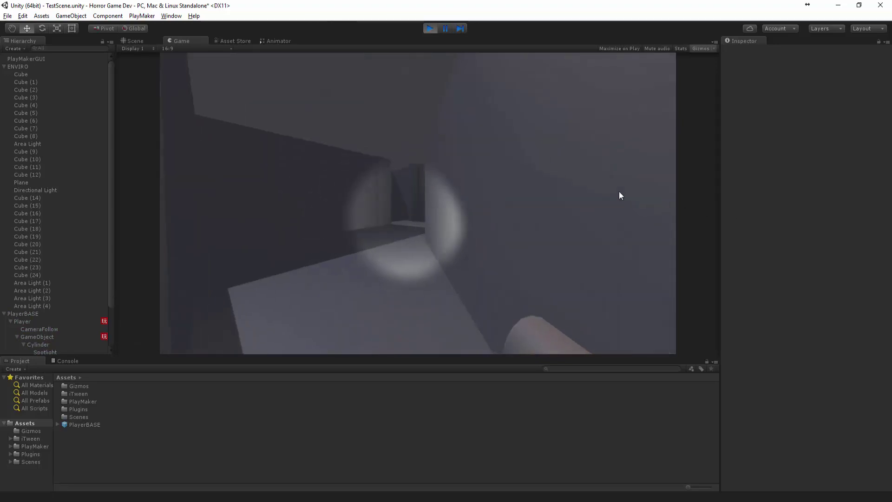
key("w")
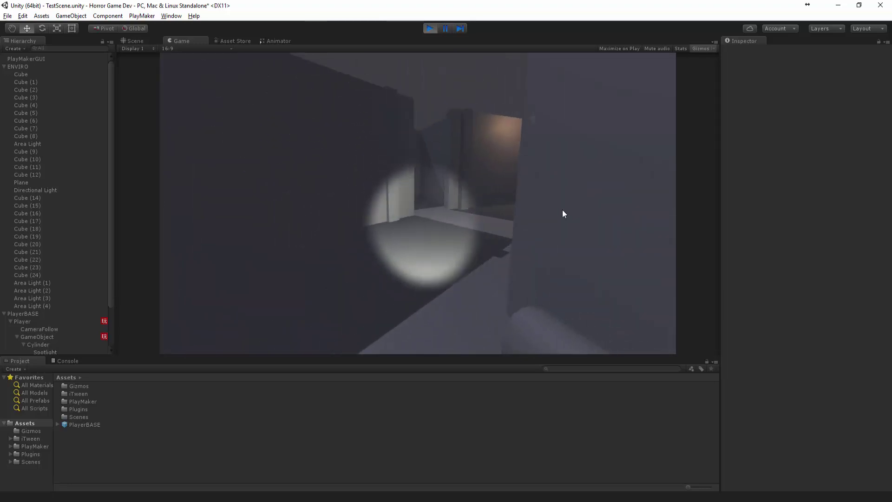
key("w")
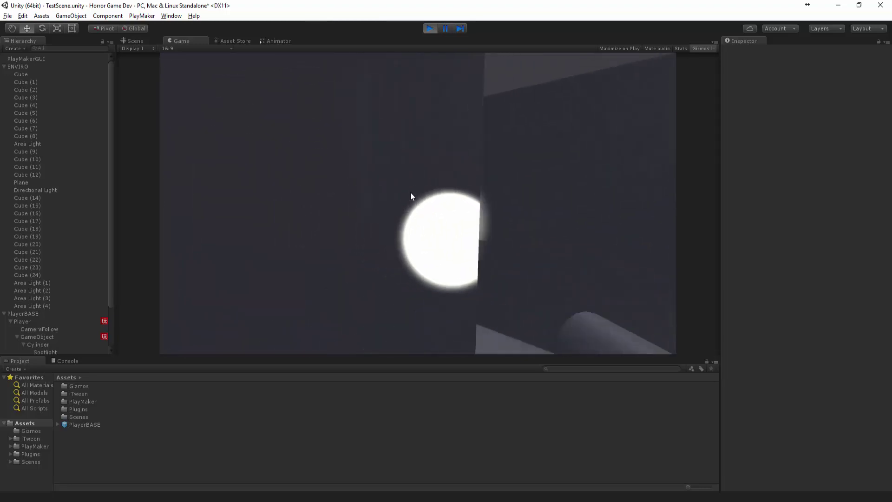
key("w")
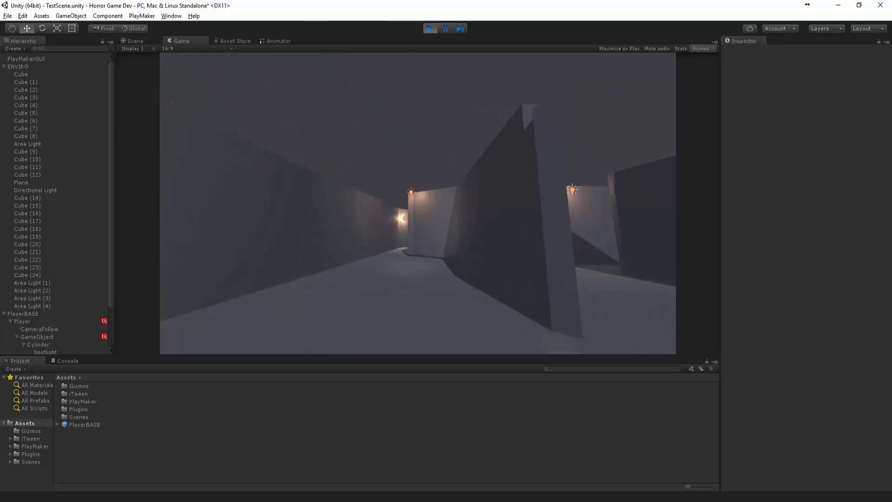
key("w")
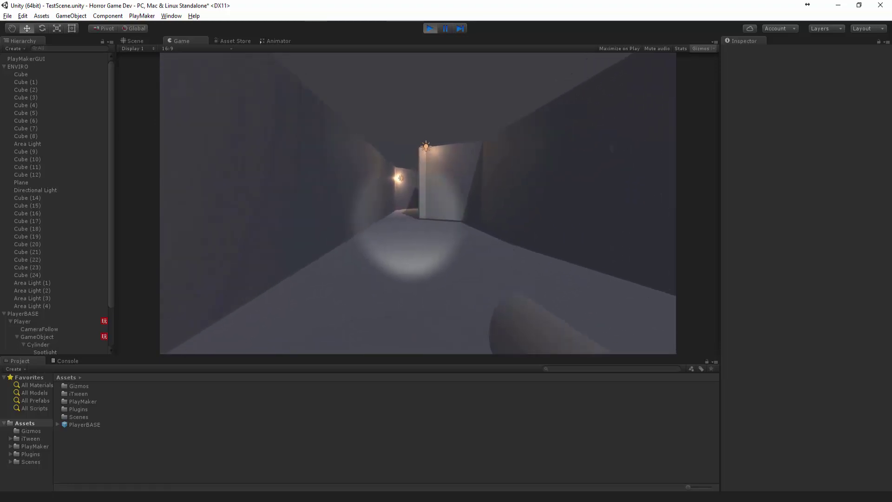
key("w")
key("w")
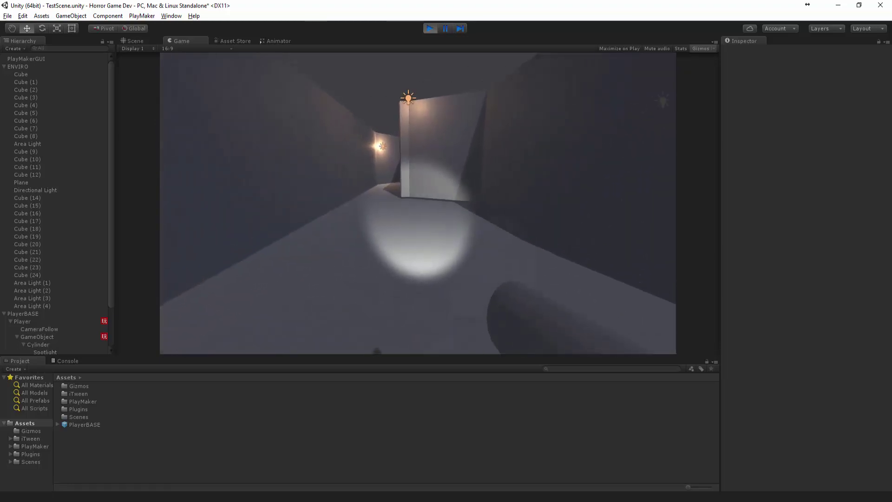
key("w")
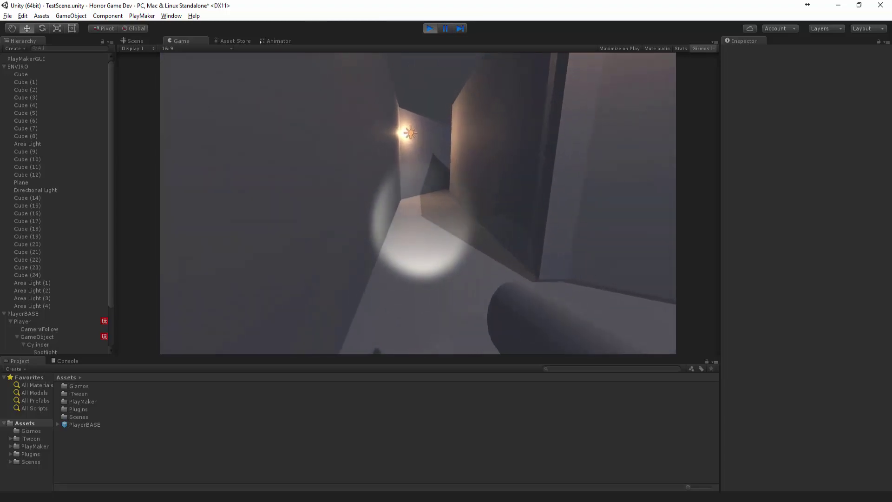
key("w")
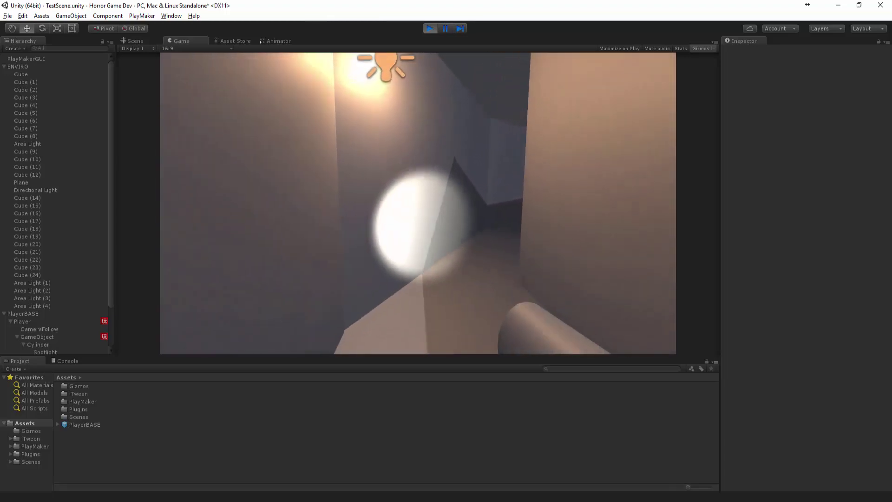
key("w")
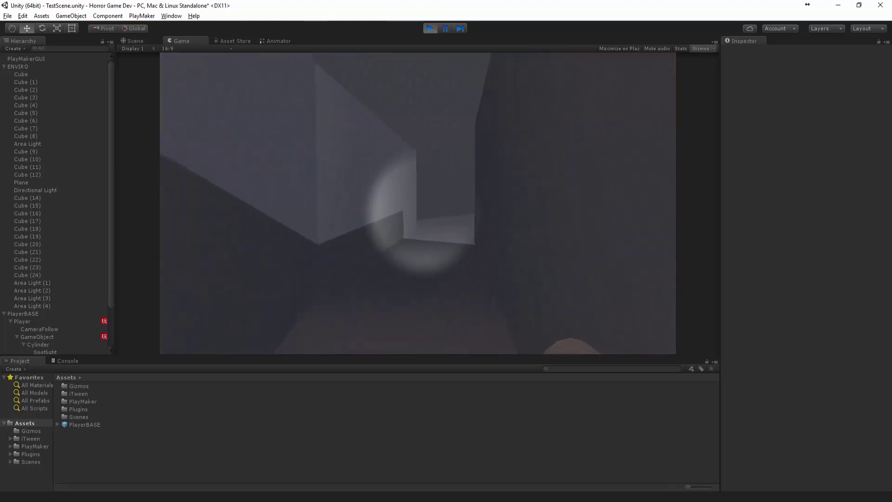
key("w")
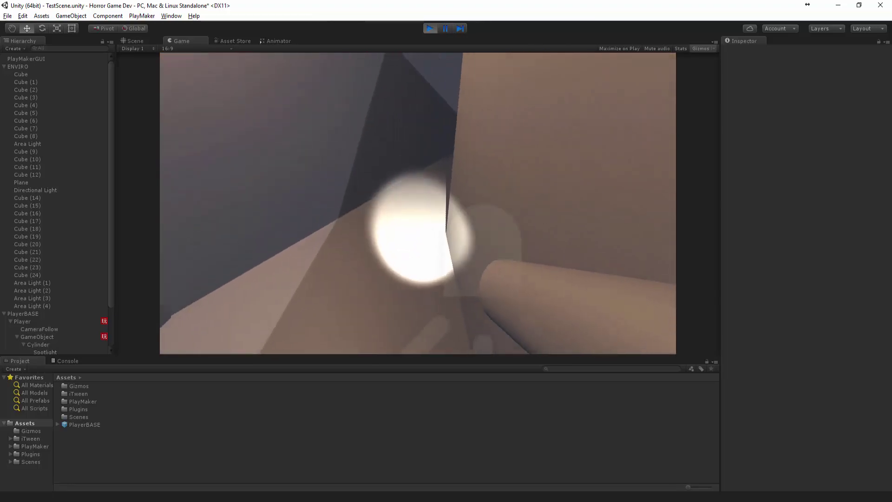
key("w")
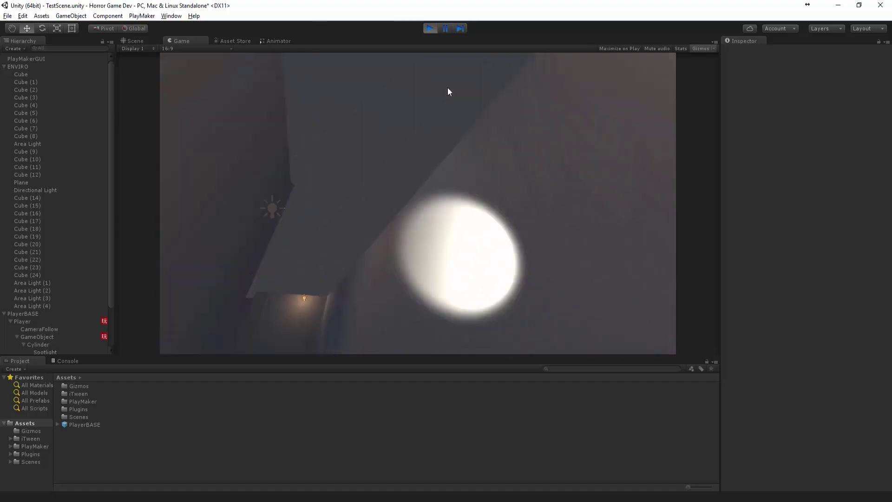
left_click(430, 27)
Step: Duplicate FigureTrigger, move the copy into the far lit passage at about X 34.07, Y 2.7, Z -16.99, and save the scene
right_click_drag(500, 225, 439, 98)
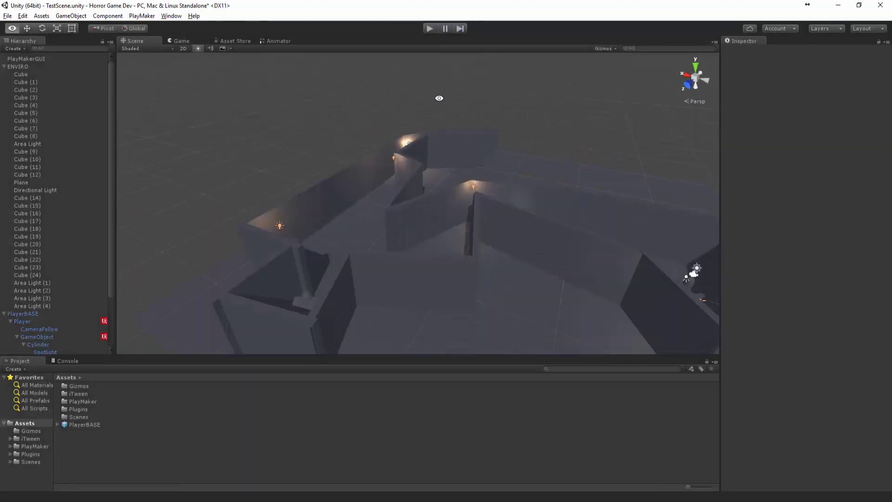
left_click(3, 67)
right_click_drag(200, 243, 54, 236)
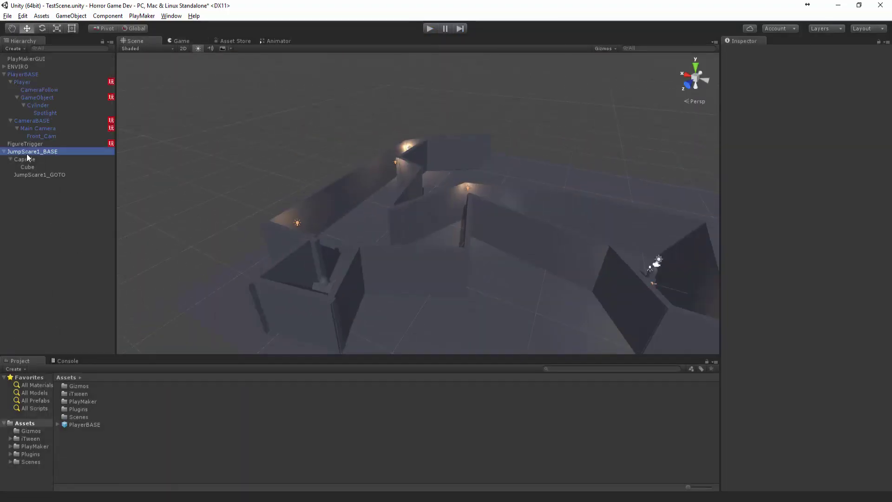
scroll(489, 249, "up", 3)
left_click(192, 147)
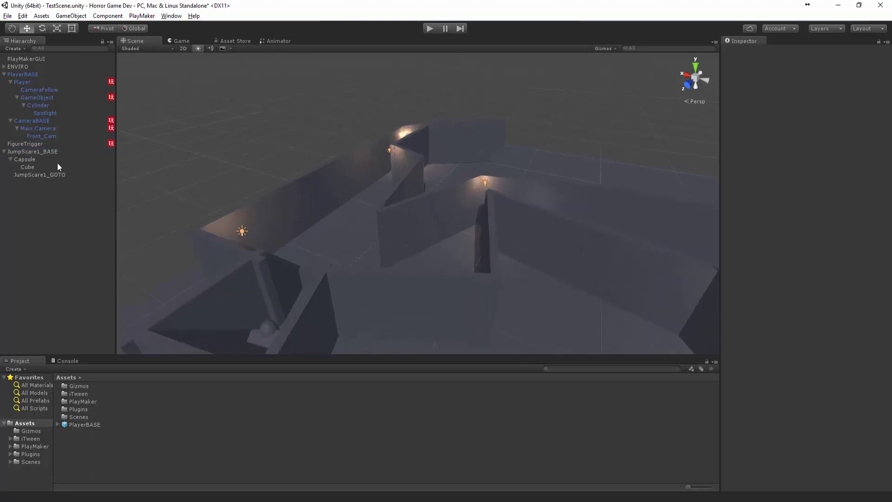
left_click(55, 152)
left_click(32, 145)
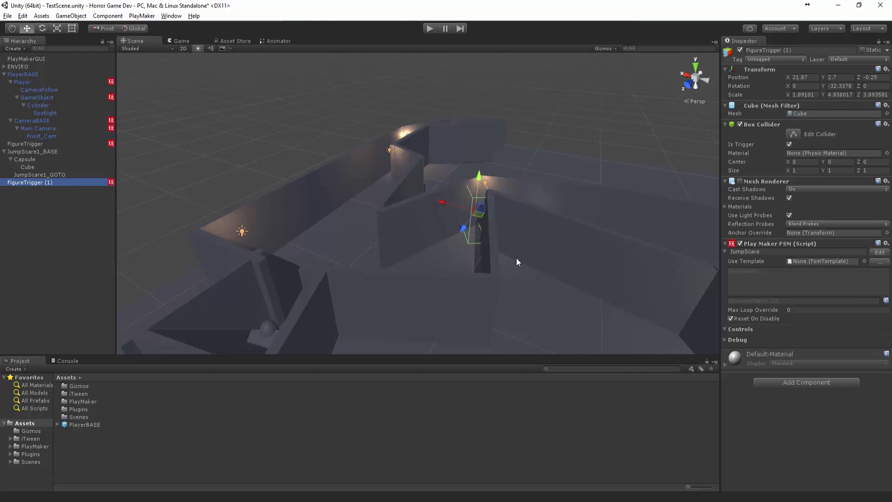
left_click_drag(479, 216, 428, 156)
left_click_drag(497, 186, 613, 223, "alt")
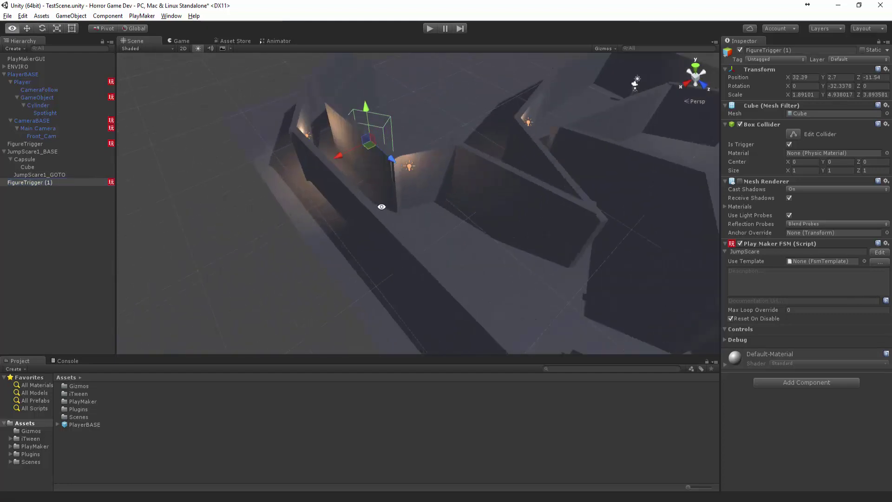
left_click_drag(382, 207, 443, 246, "alt")
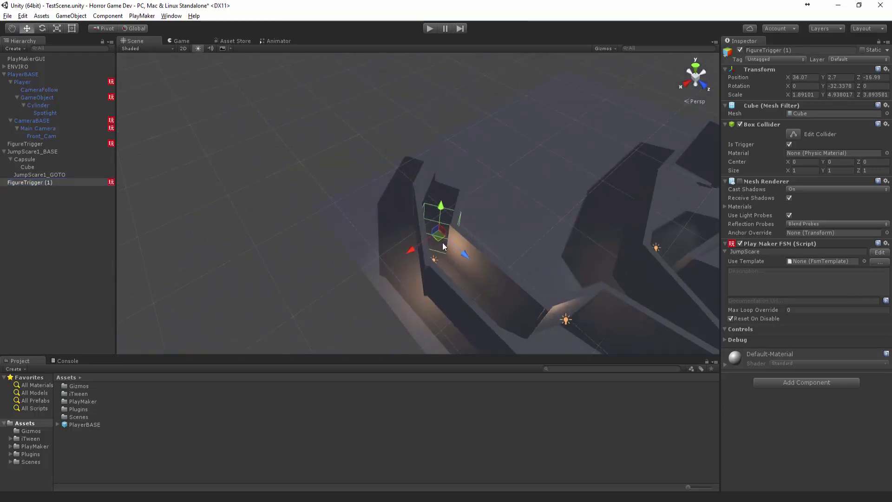
key("ctrl+s")
scroll(447, 252, "up", 3)
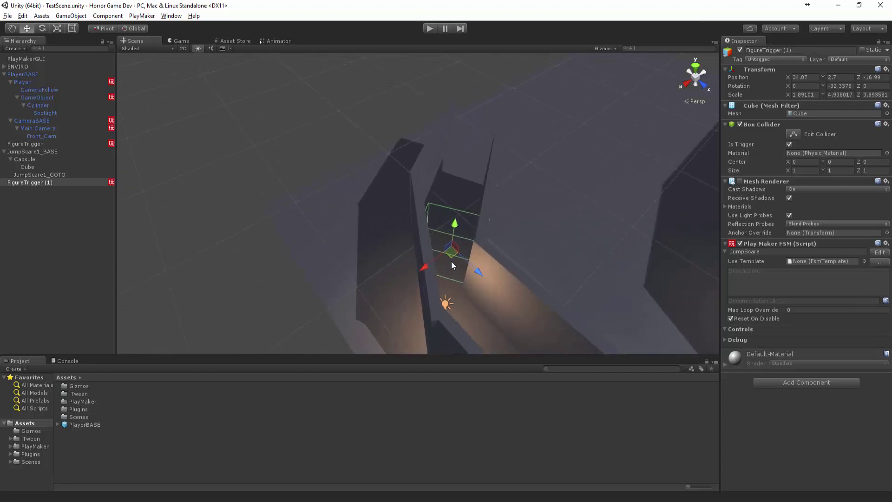
Step: Adjust the trigger copy to about X 34.76, Z -16.6, rotate it to about Y -36.28 to fit the passage, and deselect it
middle_click_drag(450, 261, 365, 200)
scroll(365, 201, "up", 5)
left_click_drag(362, 188, 353, 218)
key("e")
left_click(191, 125)
left_click_drag(194, 140, 163, 118, "alt")
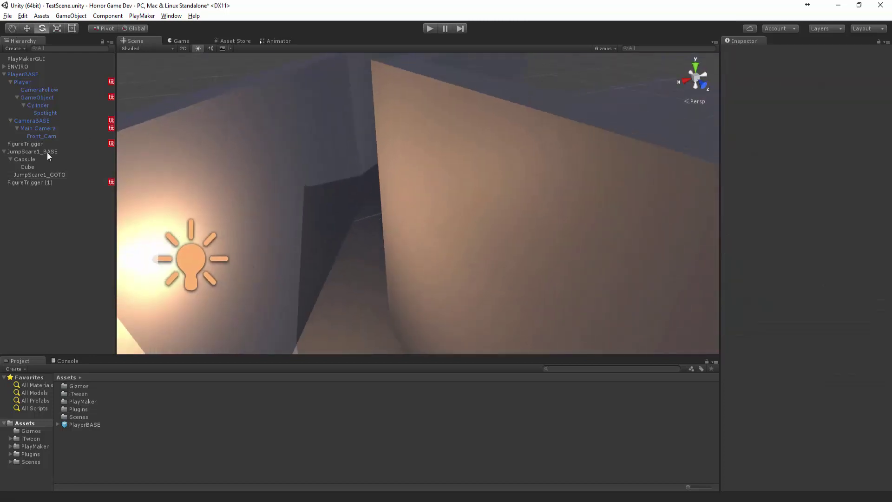
Step: Rename the FigureTrigger copy as FigureTrigger2
left_click(24, 144)
left_click(32, 182)
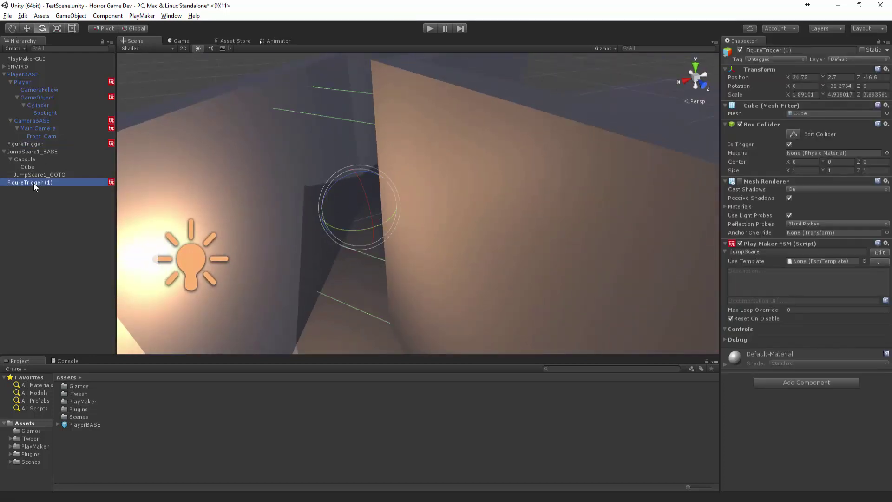
left_click(58, 184)
left_click_drag(58, 184, 41, 183)
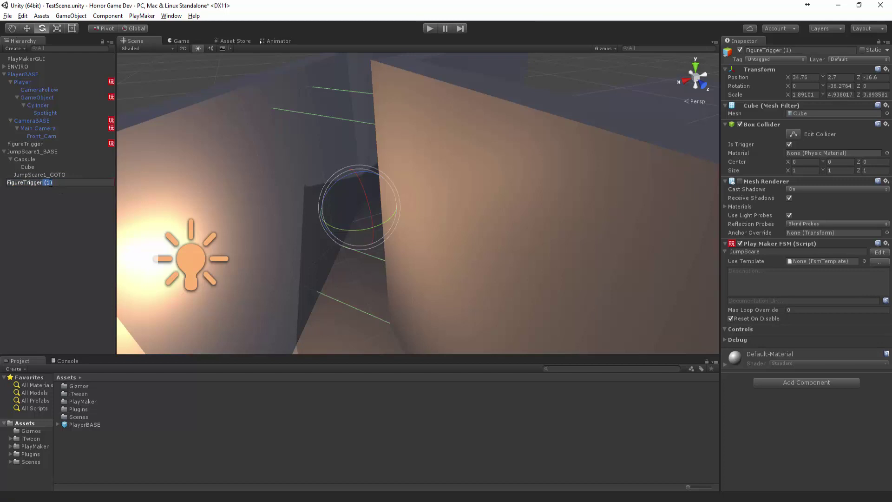
type("2")
key("Return")
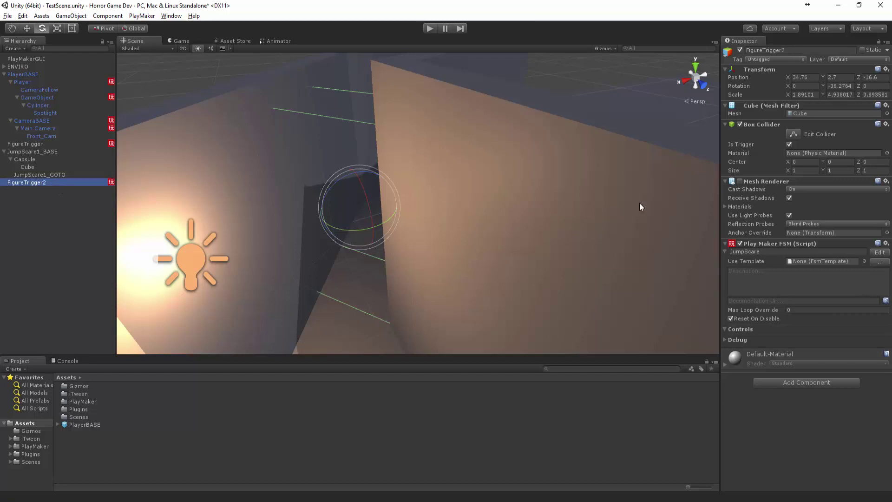
Step: Examine the iTween Move To action in State 2 of FigureTrigger2's JumpScare FSM, and leave the FSM editor with JumpScare1_BASE selected
left_click(879, 251)
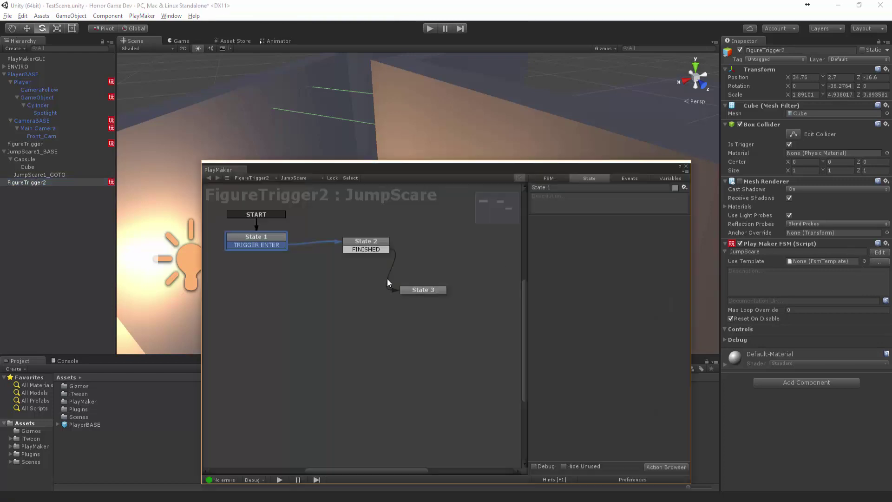
left_click(376, 247)
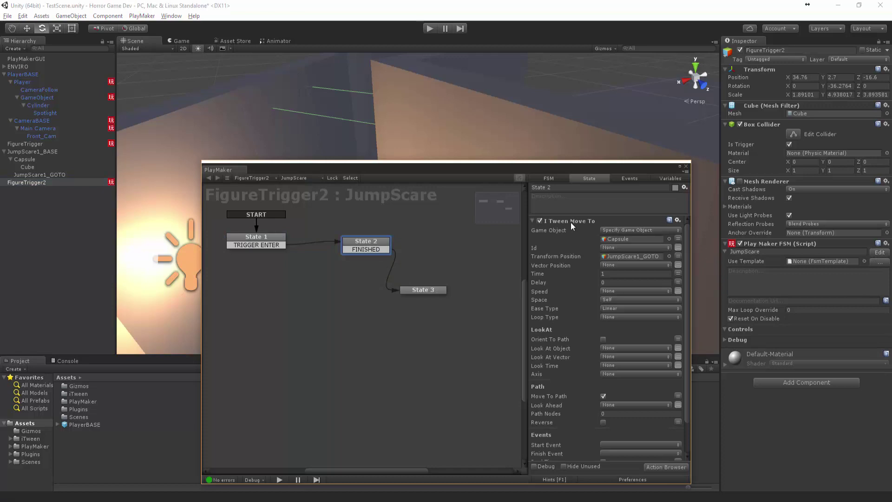
left_click(33, 152)
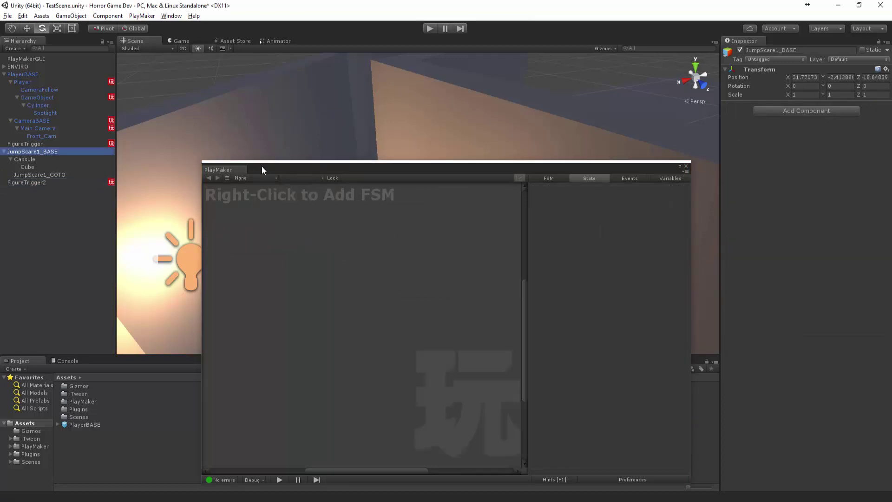
left_click(685, 166)
Step: Save the scene, then duplicate JumpScare1_BASE and rename the copy JumpScare2_BASE
scroll(650, 169, "down", 7)
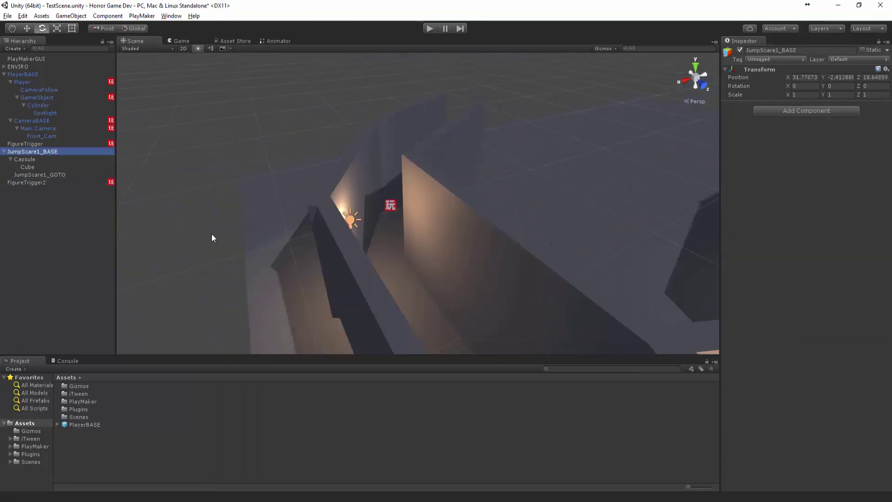
key("ctrl+s")
key("ctrl+d")
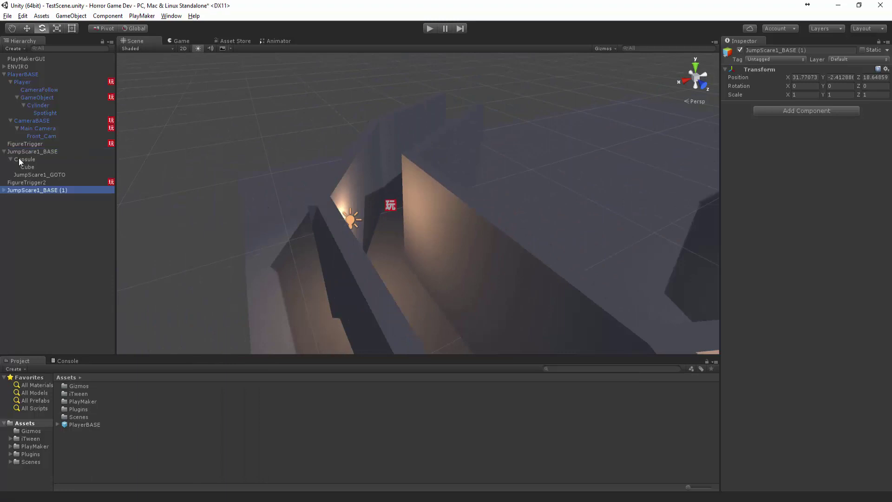
left_click(4, 151)
left_click(49, 171)
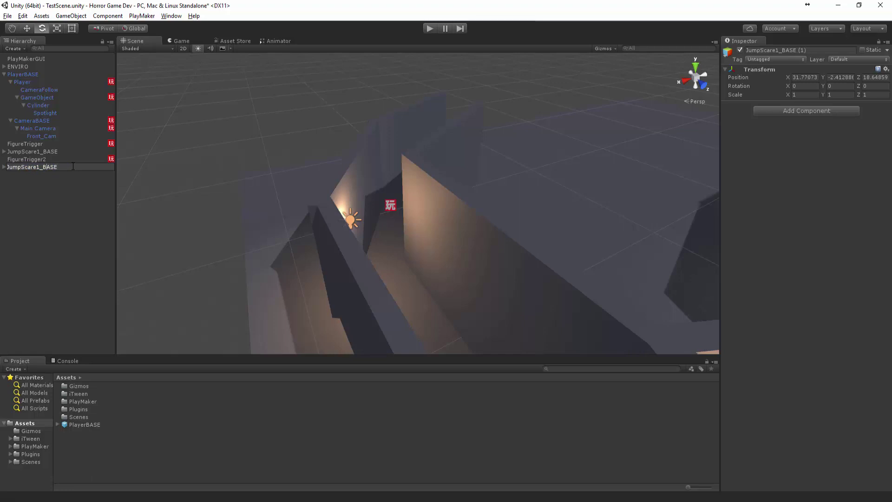
key("Left")
key("Left")
key("BackSpace")
type("2")
key("Return")
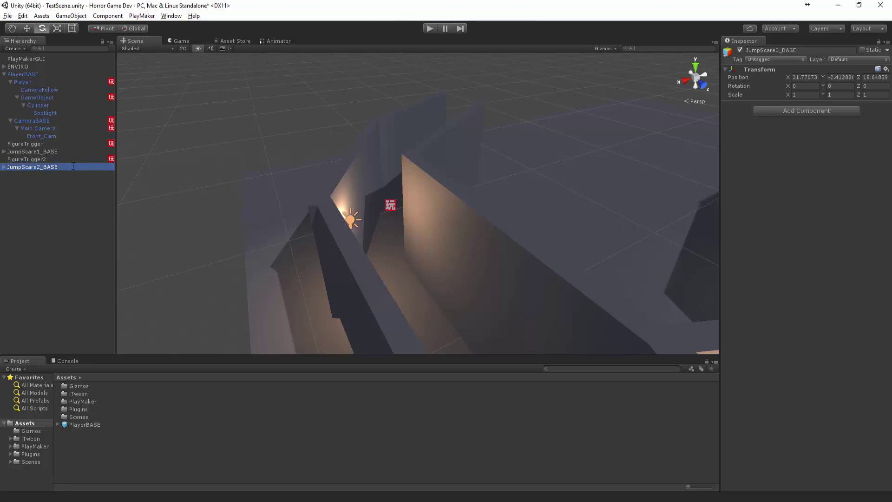
Step: Move JumpScare2_BASE beside the far lit passage at about X 39.19, Z -13.25, and rotate it to about Y -131
scroll(397, 197, "down", 10)
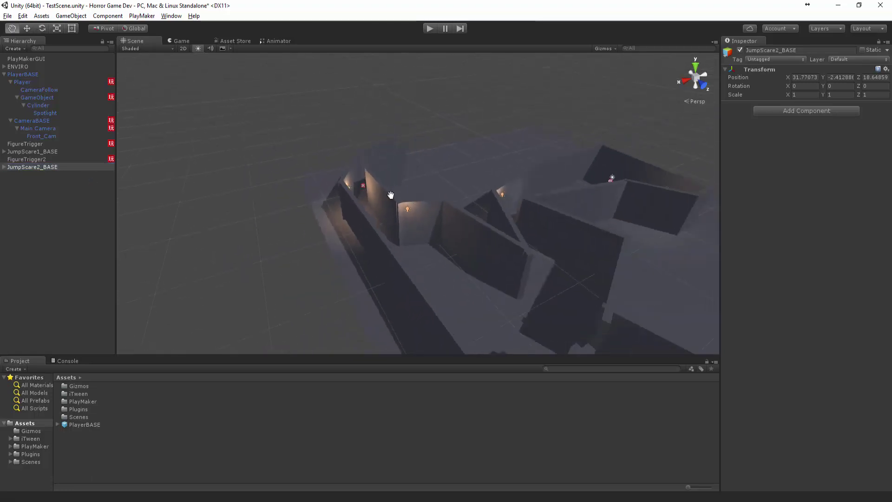
key("w")
scroll(421, 340, "down", 2)
left_click_drag(408, 349, 393, 146)
key("e")
scroll(241, 179, "up", 5)
middle_click_drag(242, 178, 504, 261)
left_click_drag(341, 327, 383, 317)
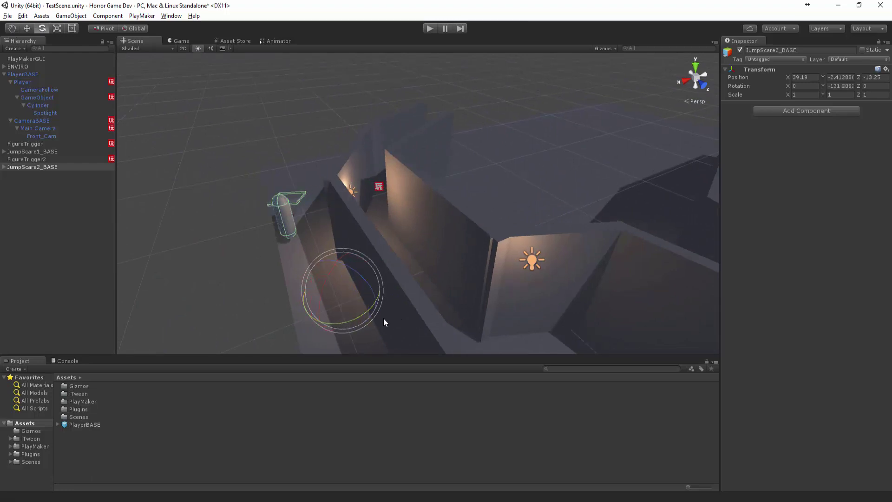
Step: Position JumpScare2_BASE above the narrow lit passage at about X 32, Y 4.15, Z -14.12, with Y rotation about -112
key("w")
left_click_drag(336, 299, 403, 269)
key("e")
key("w")
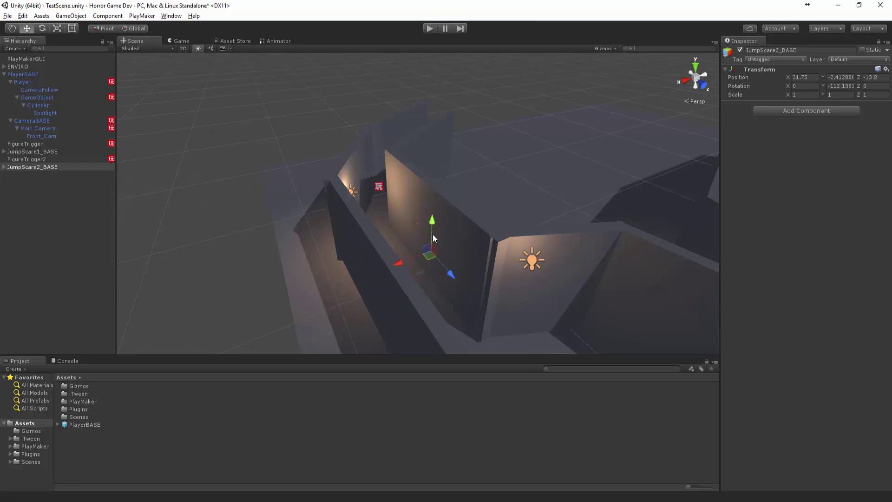
left_click_drag(433, 233, 435, 138)
left_click_drag(427, 158, 449, 171, "alt")
middle_click_drag(450, 172, 456, 220)
scroll(468, 238, "up", 3)
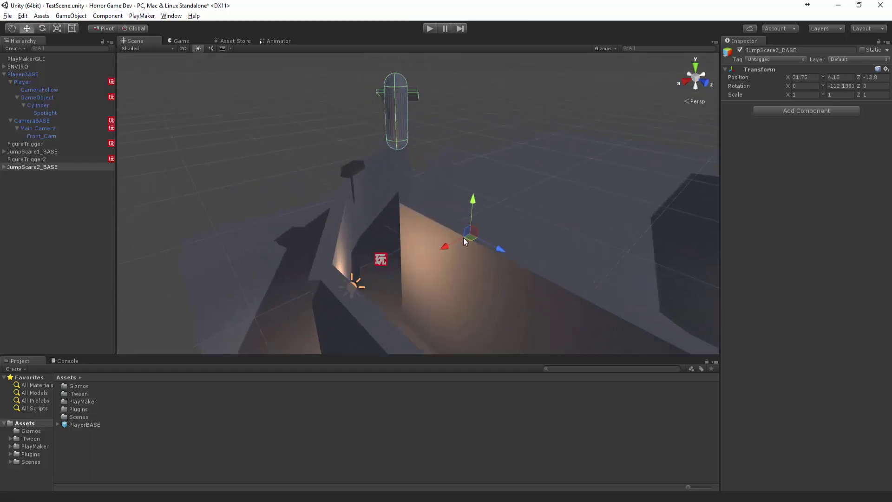
Step: Copy the Transform values of JumpScare2_BASE's Capsule onto its child JumpScare1_GOTO
left_click(4, 166)
left_click(29, 229)
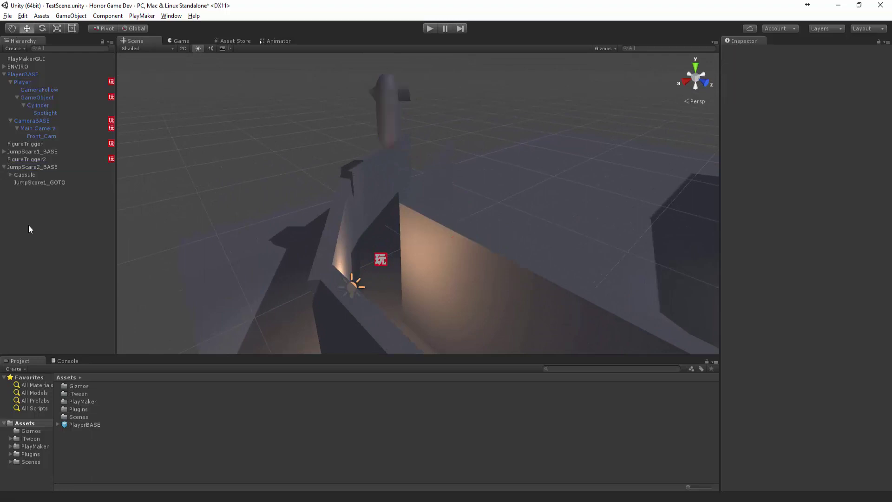
left_click(31, 184)
scroll(382, 285, "down", 3)
middle_click_drag(382, 285, 331, 158)
left_click(28, 175)
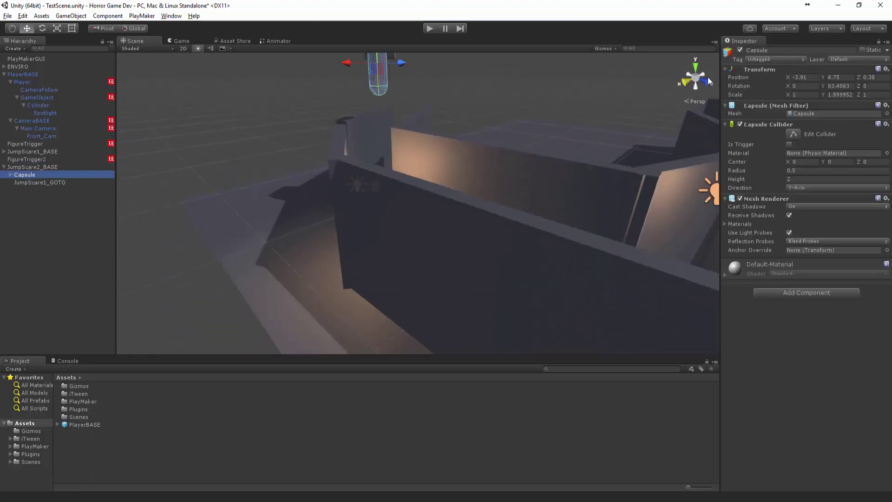
right_click(756, 72)
left_click(771, 106)
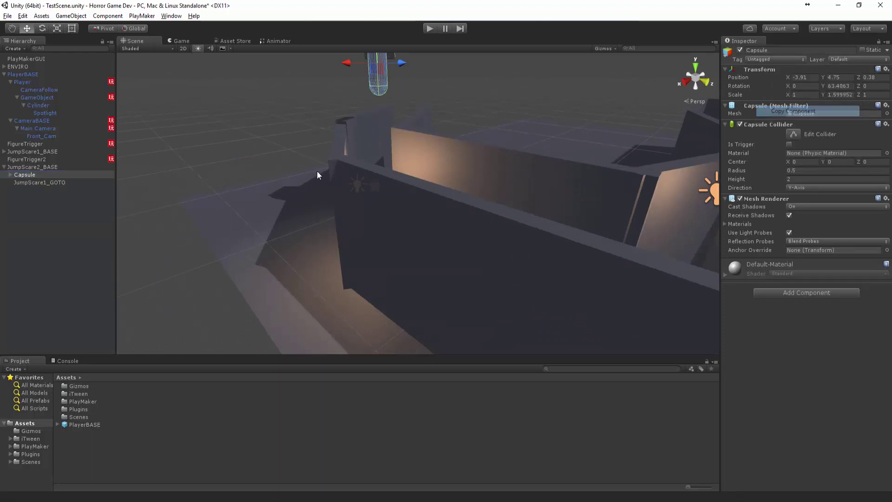
left_click(31, 183)
right_click(753, 72)
left_click(782, 129)
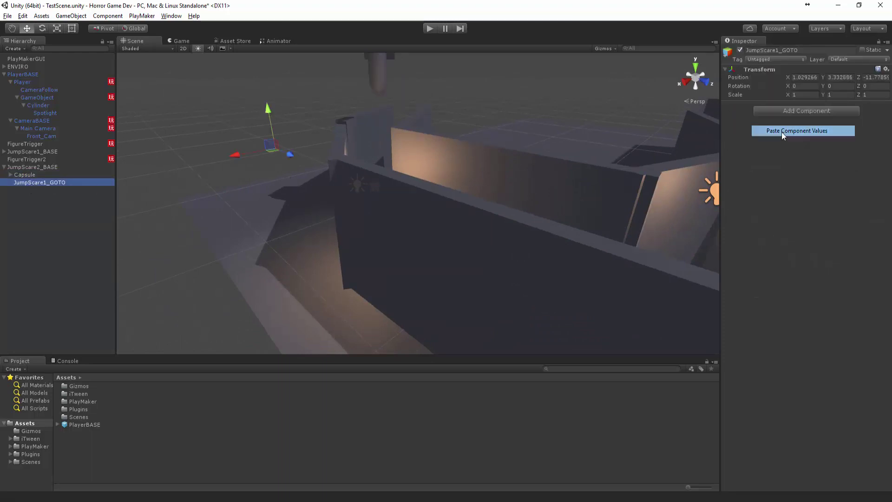
Step: Lower the GOTO target under JumpScare2_BASE into the passage, to about Y -3.22, and check it against the Capsule
left_click_drag(377, 102, 377, 171)
key("f")
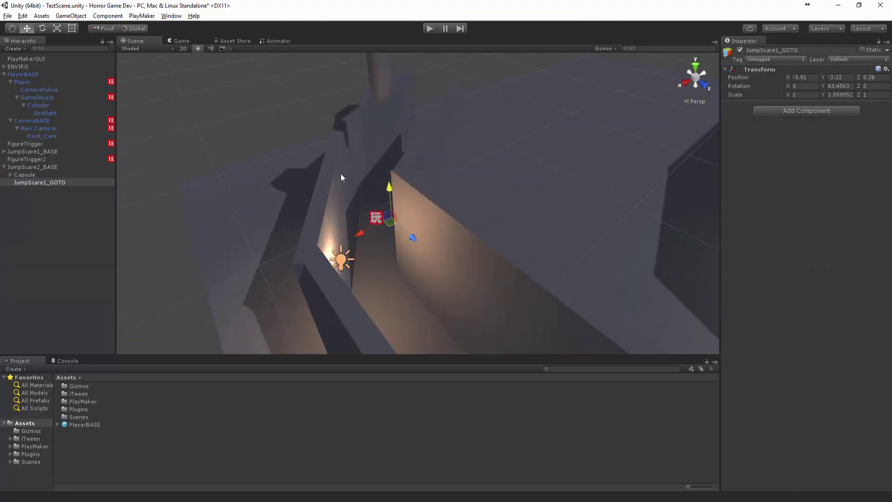
left_click(18, 175)
left_click(29, 167)
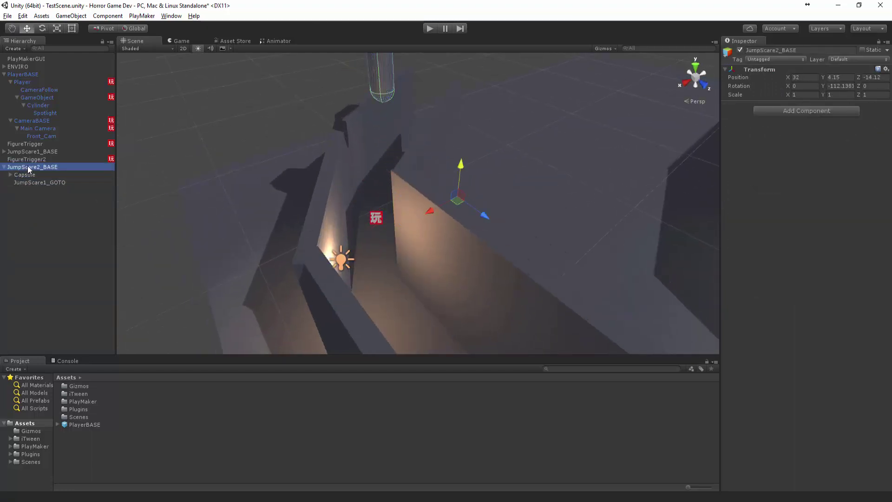
left_click(27, 174)
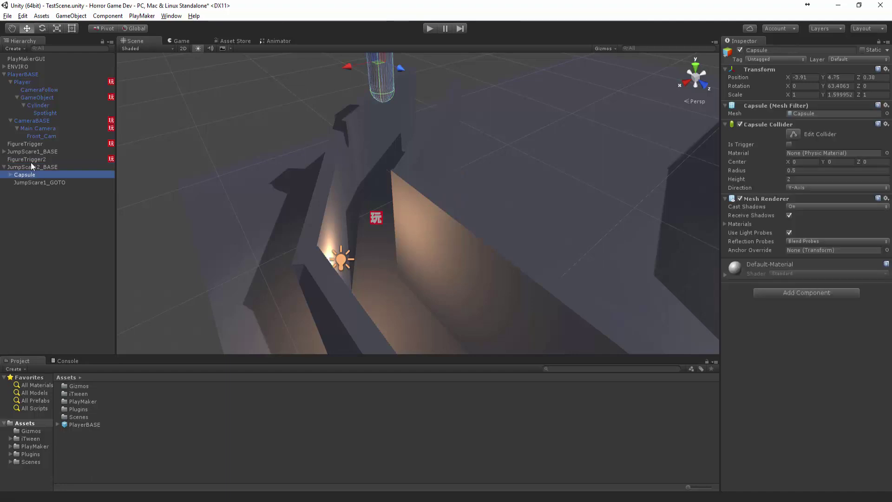
Step: In State 2 of FigureTrigger2's JumpScare FSM, assign JumpScare2_BASE's Capsule as Game Object and its GOTO child as Transform Position
left_click(31, 159)
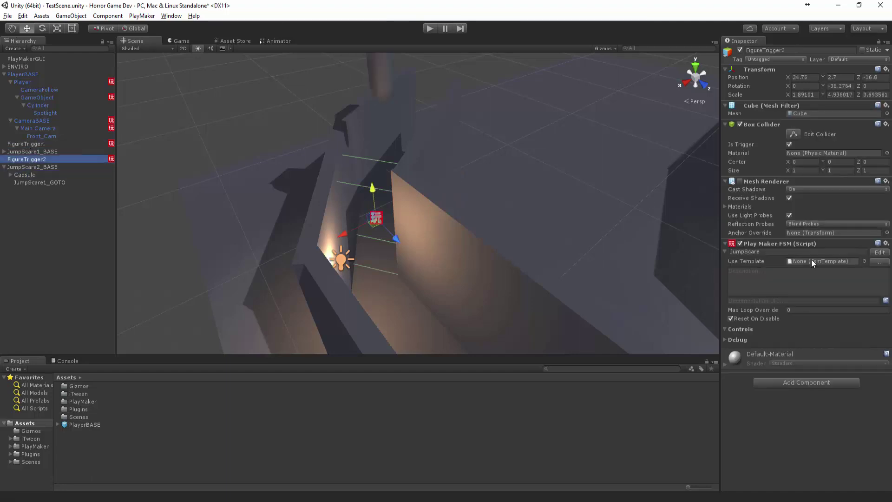
left_click(880, 253)
left_click(377, 246)
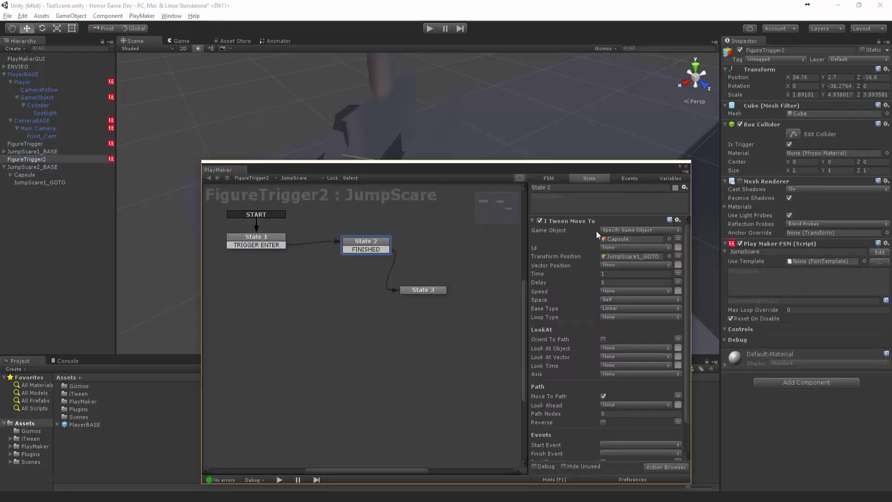
left_click(632, 239)
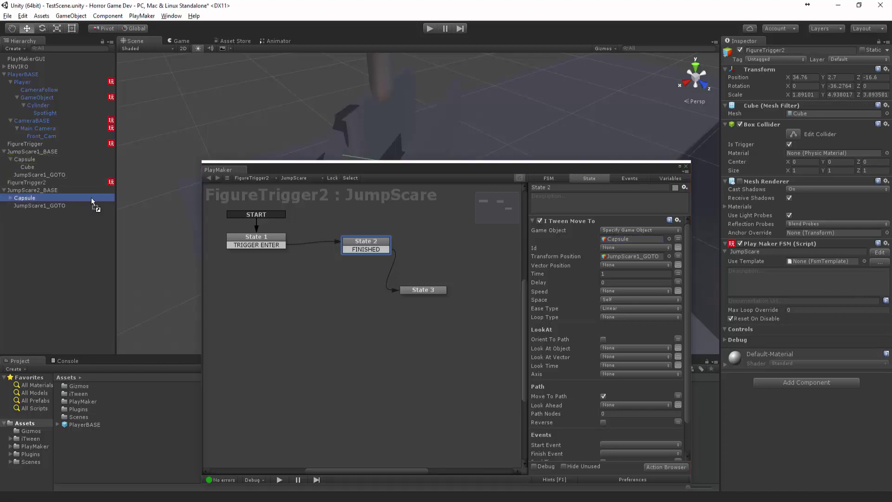
left_click(615, 257)
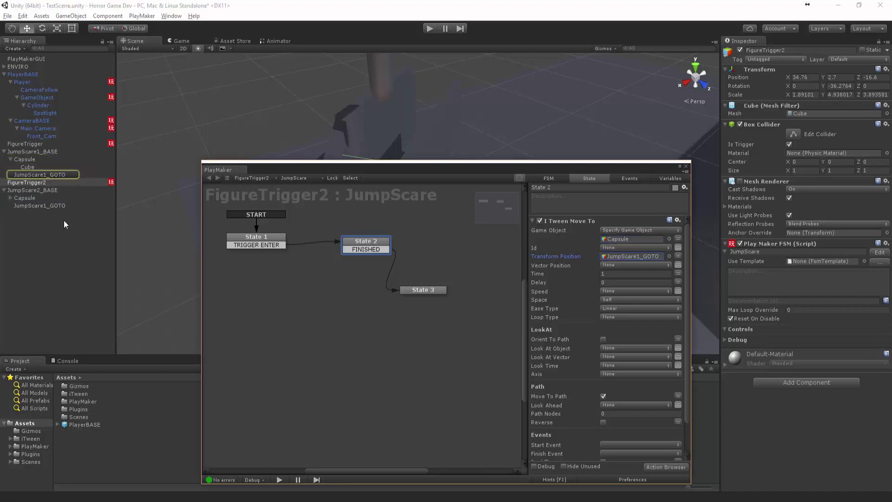
left_click_drag(46, 206, 618, 259)
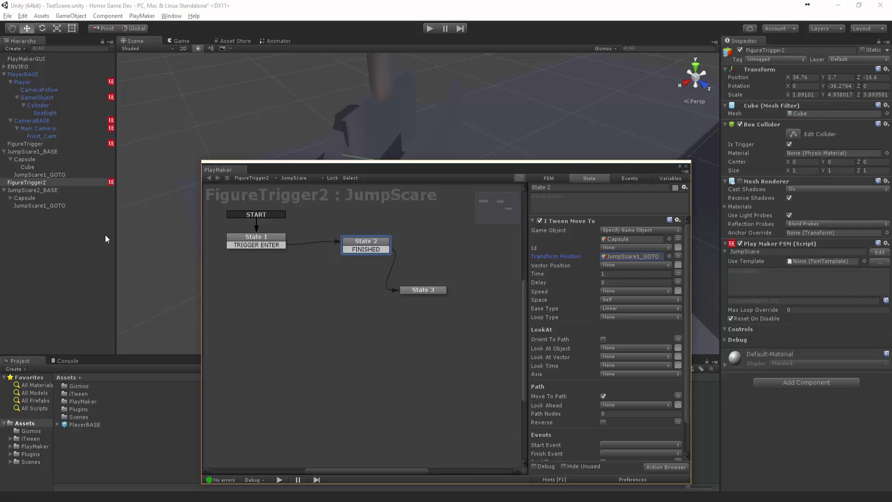
Step: Rename JumpScare2_BASE's GOTO child as JumpScare2_GOTO and check the Transform Position reference in FigureTrigger2's Move To action
left_click(50, 208)
left_click(64, 208)
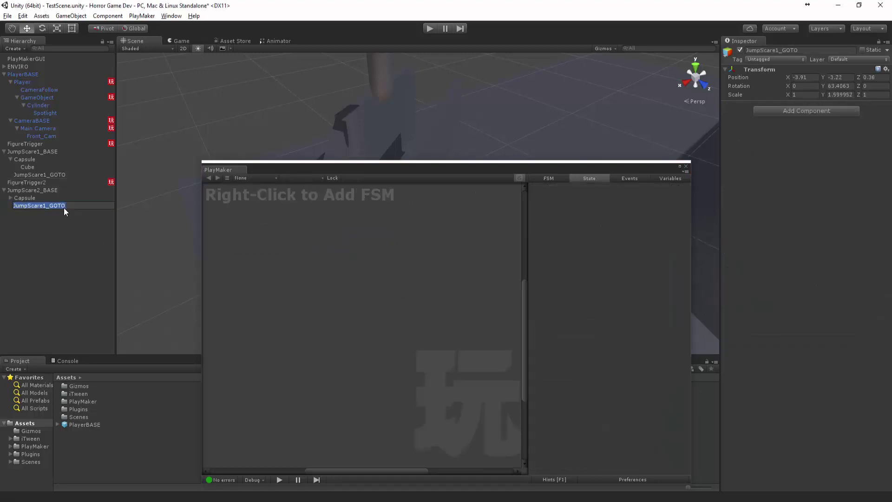
key("BackSpace")
type("2")
key("Return")
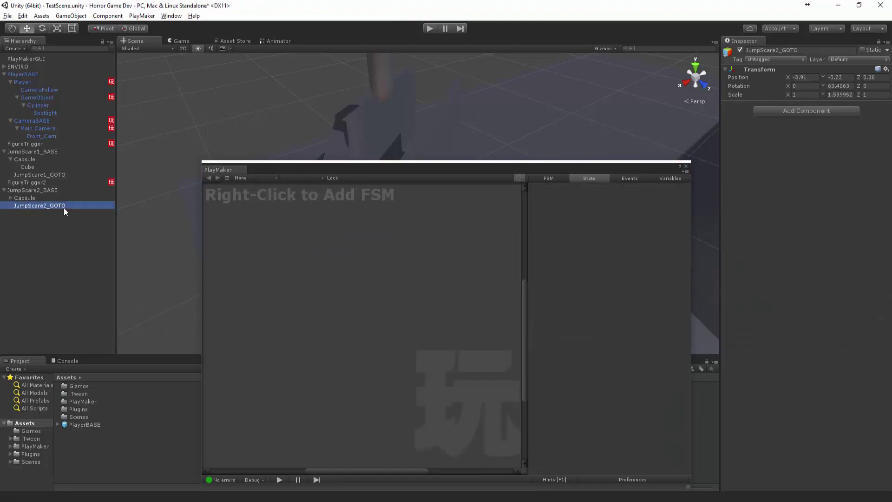
left_click(28, 183)
left_click(627, 256)
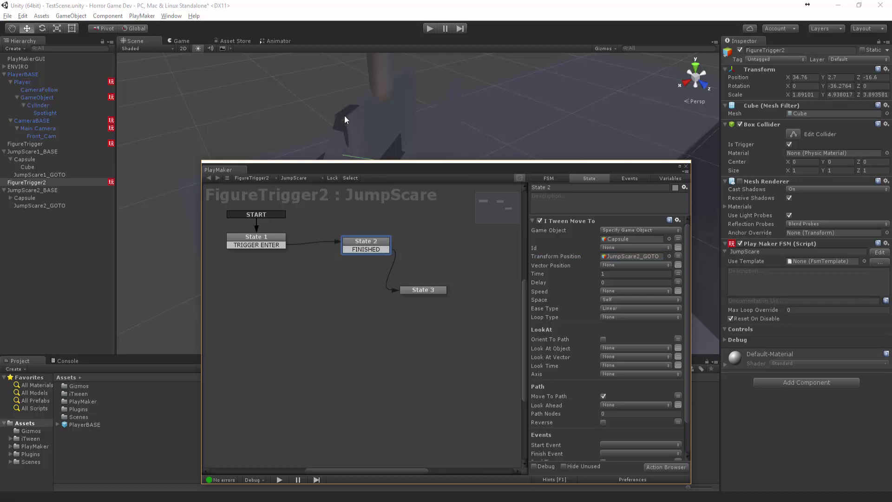
Step: Close the FSM editor and playtest the level through the lit corridors to the second jump scare
left_click_drag(355, 166, 304, 221)
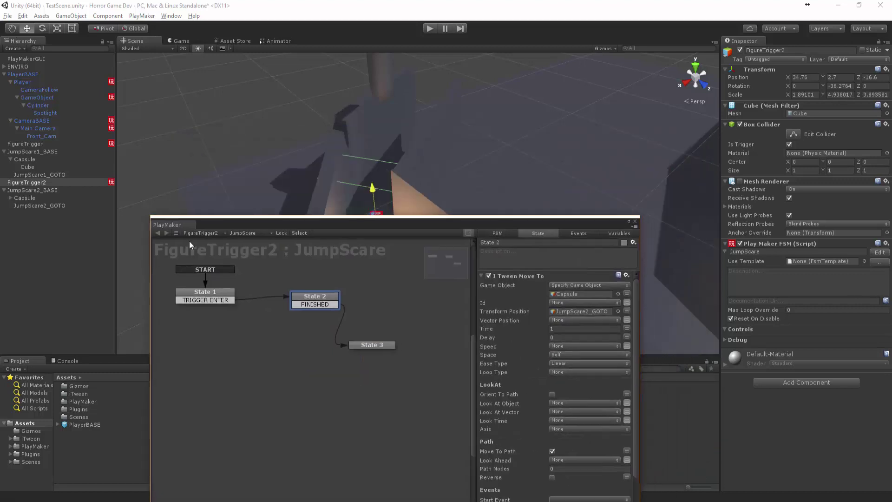
left_click(36, 127)
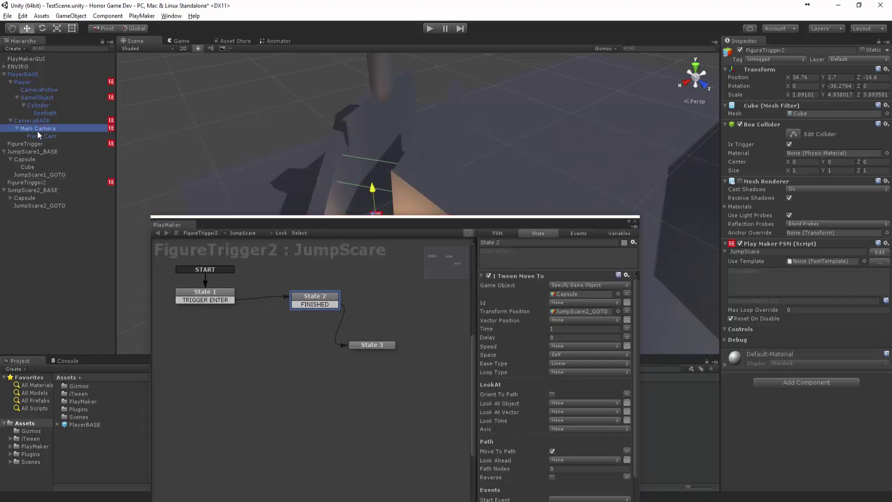
left_click(635, 222)
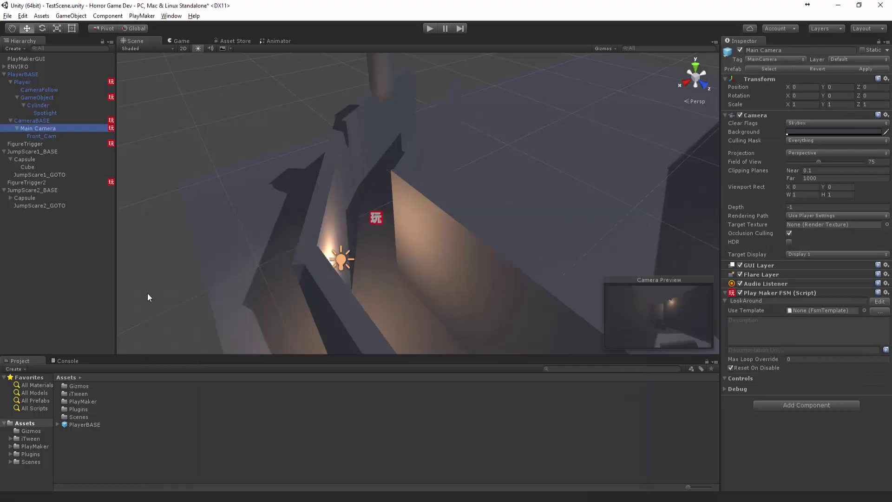
left_click(424, 26)
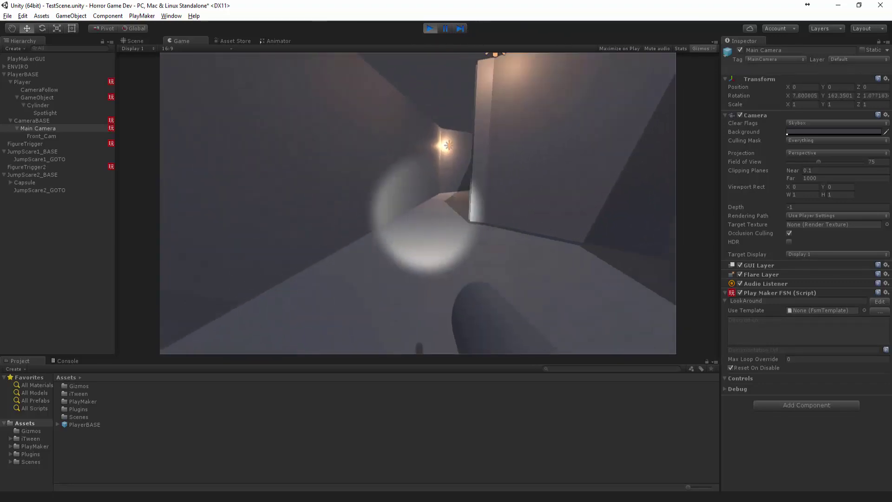
key("w")
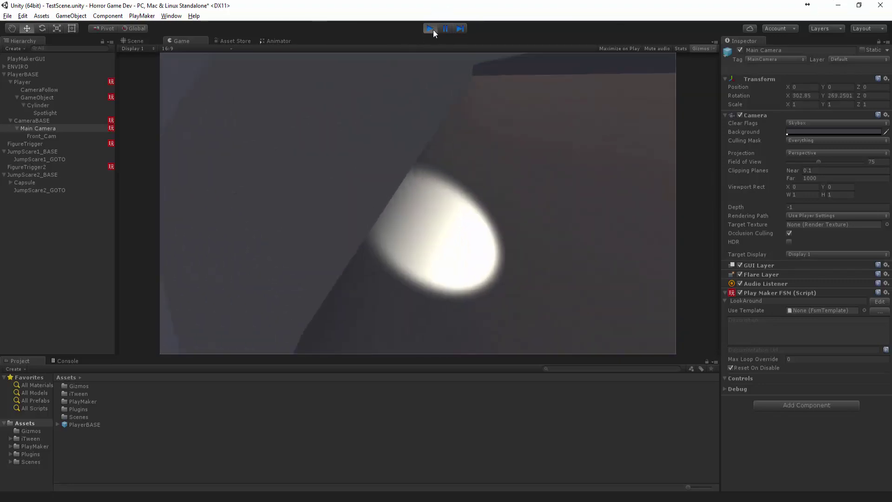
left_click(431, 29)
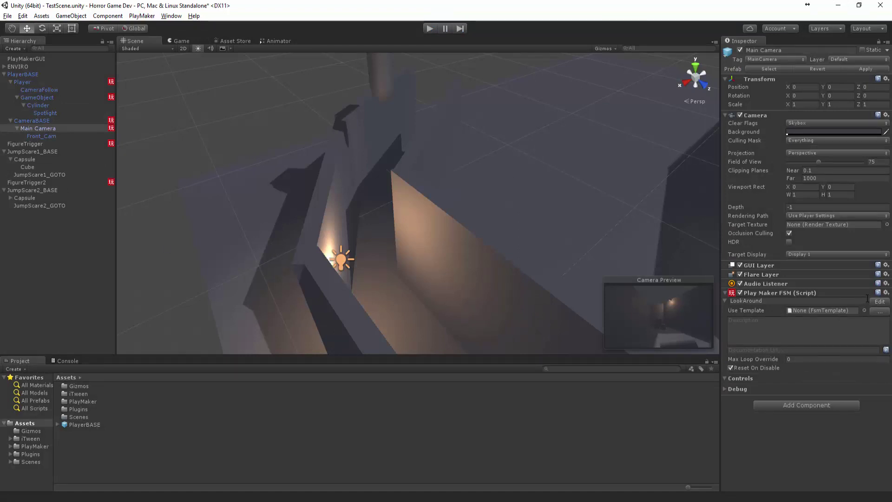
Step: Set the iTween Move To Time to 0.3 in State 2 of FigureTrigger2's JumpScare FSM
left_click(35, 183)
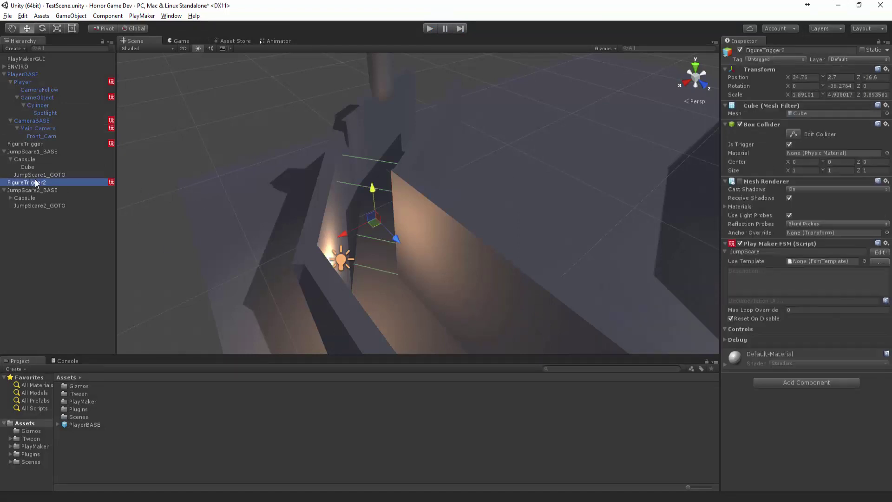
left_click(880, 252)
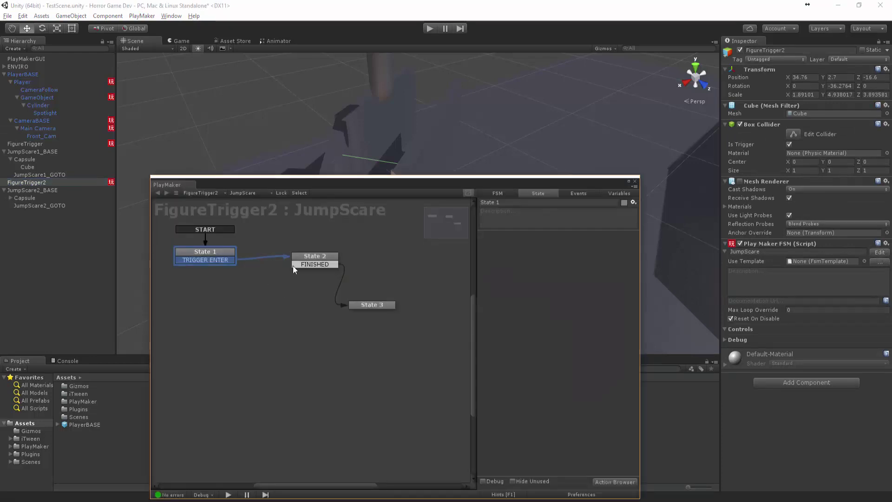
left_click(314, 256)
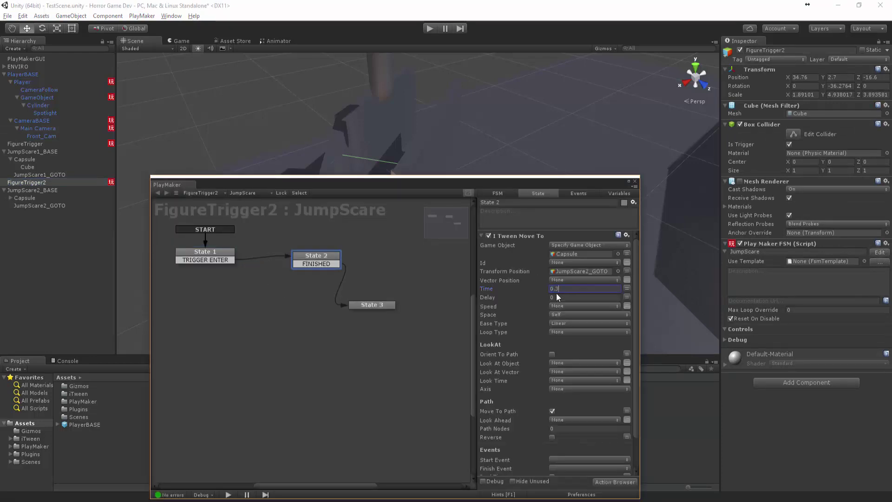
left_click(635, 181)
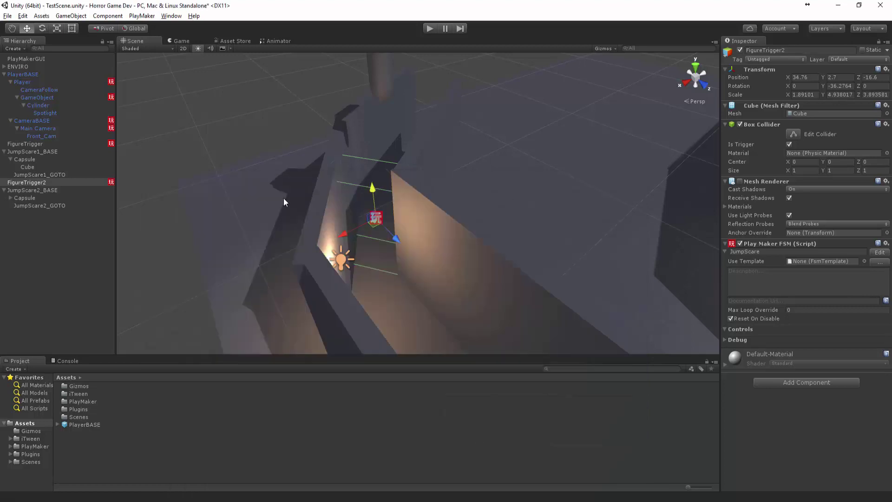
Step: Move PlayerBASE closer to the second jump scare, at about X 34.63, Z 0.41, and playtest from there
right_click_drag(224, 188, 503, 271)
middle_click_drag(502, 271, 671, 254)
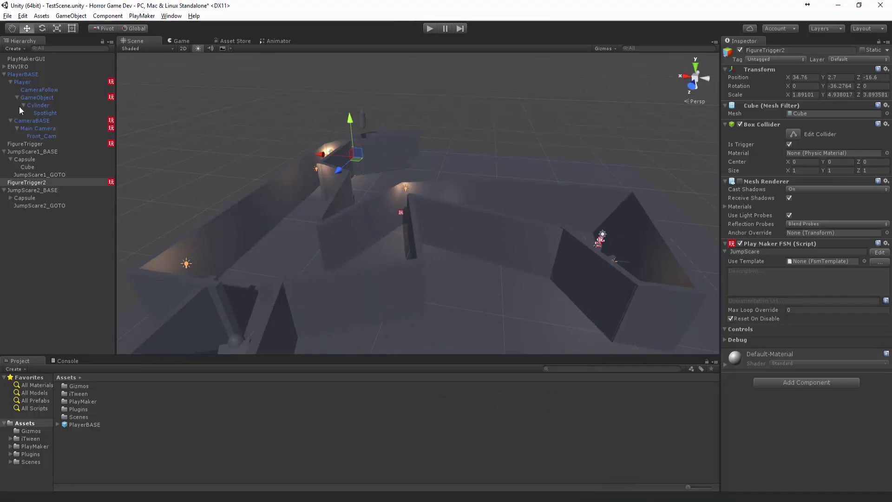
left_click(17, 74)
left_click_drag(586, 260, 395, 87)
key("e")
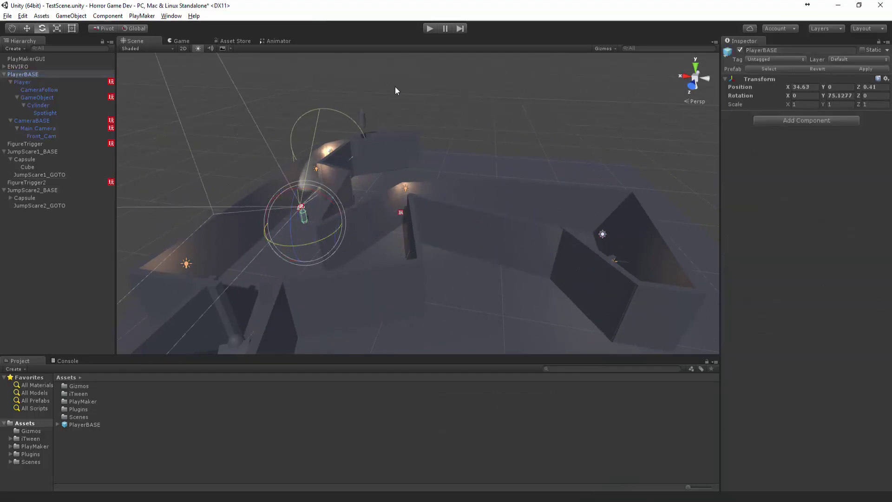
left_click(429, 29)
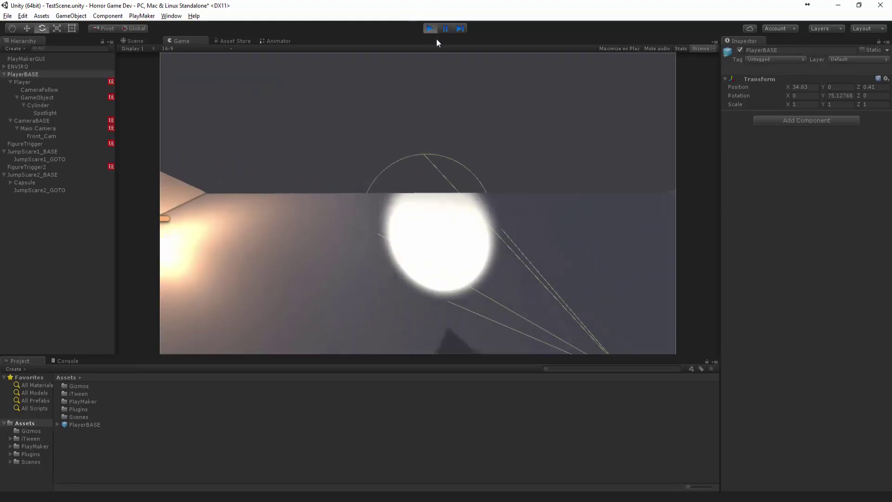
left_click(430, 28)
Step: Open FigureTrigger2's JumpScare FSM for editing and select State 2
scroll(305, 229, "up", 5)
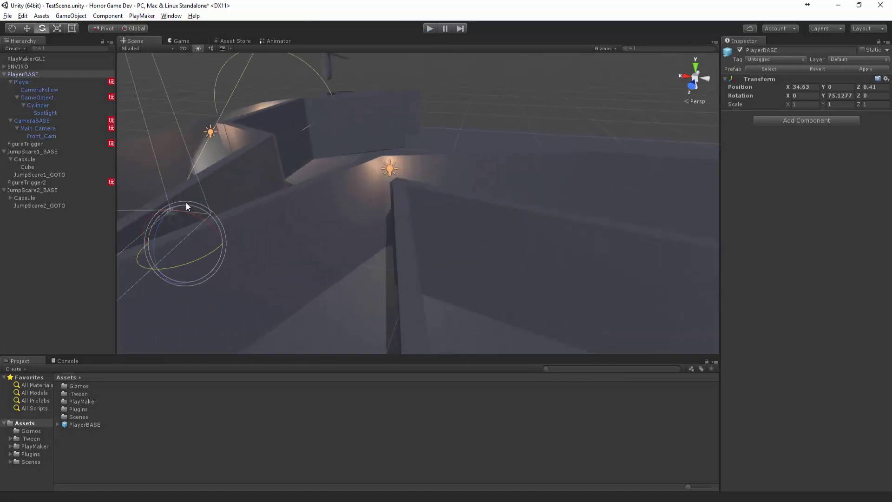
middle_click_drag(156, 133, 314, 149)
scroll(316, 154, "up", 5)
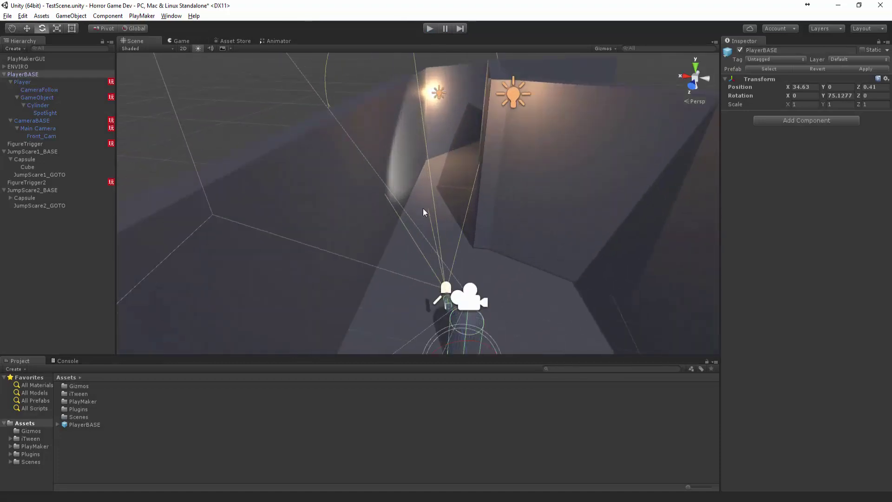
left_click(29, 197)
left_click(33, 182)
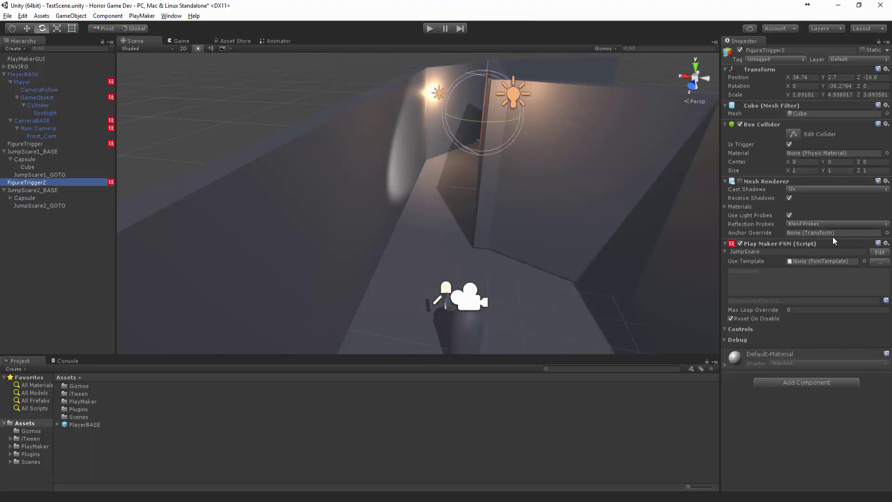
left_click(880, 251)
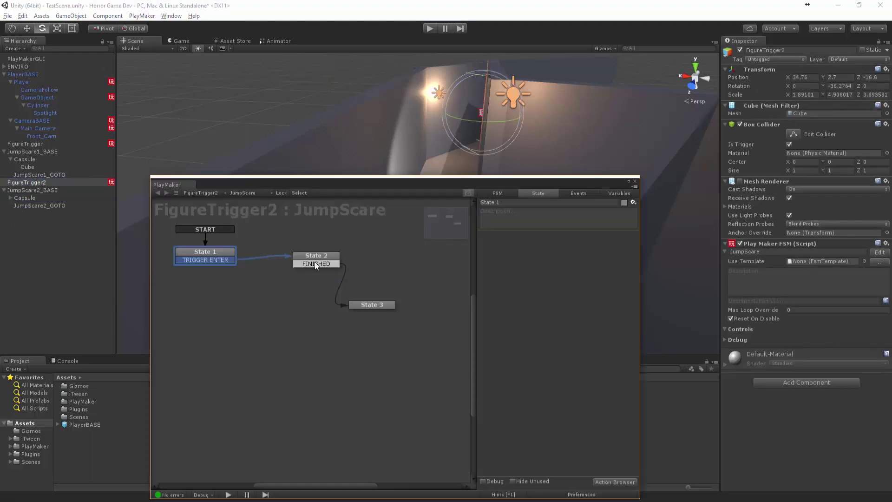
left_click(314, 262)
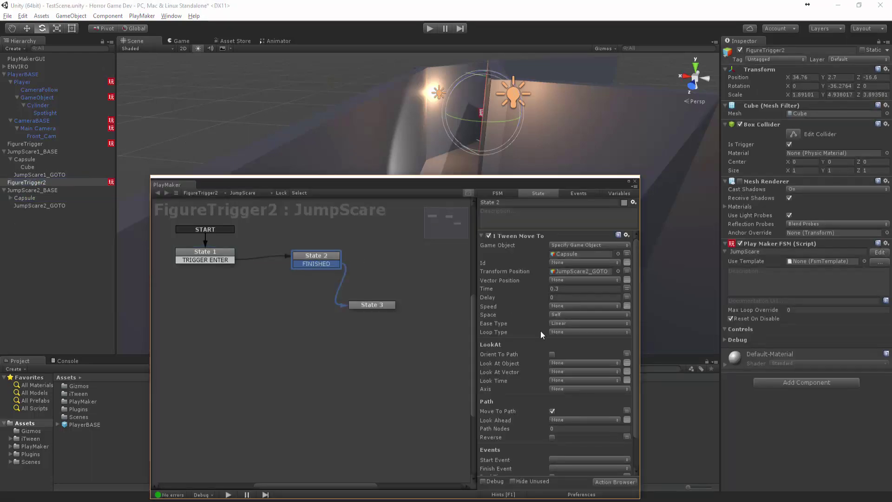
Step: Find the Transform Look At action in the action browser and add it to State 2
left_click(607, 480)
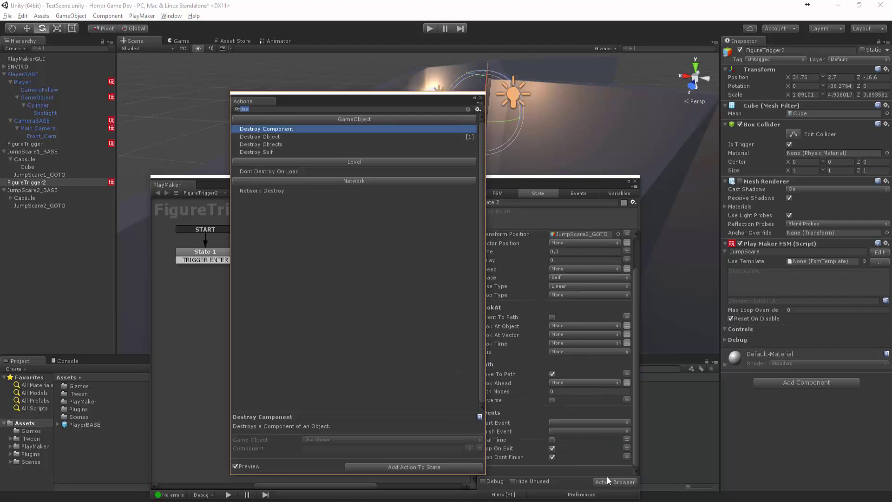
type("look")
key("Down")
key("Down")
key("Down")
key("Down")
key("Down")
key("Down")
key("Down")
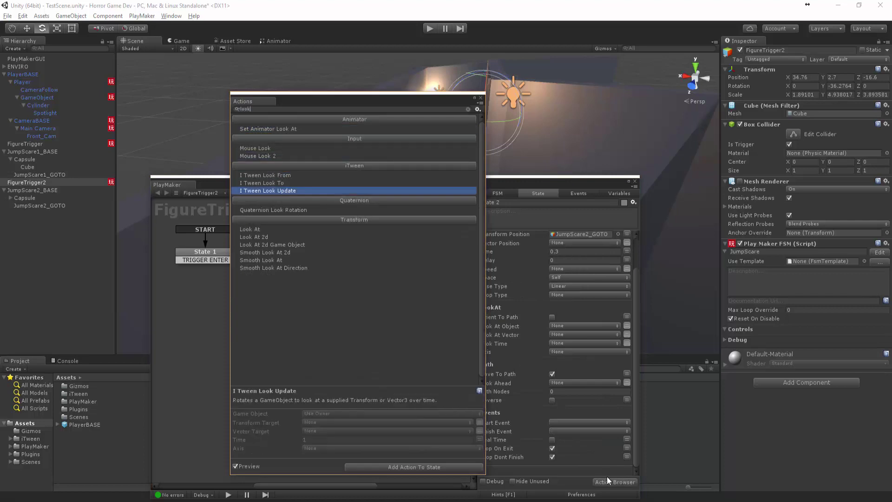
key("Return")
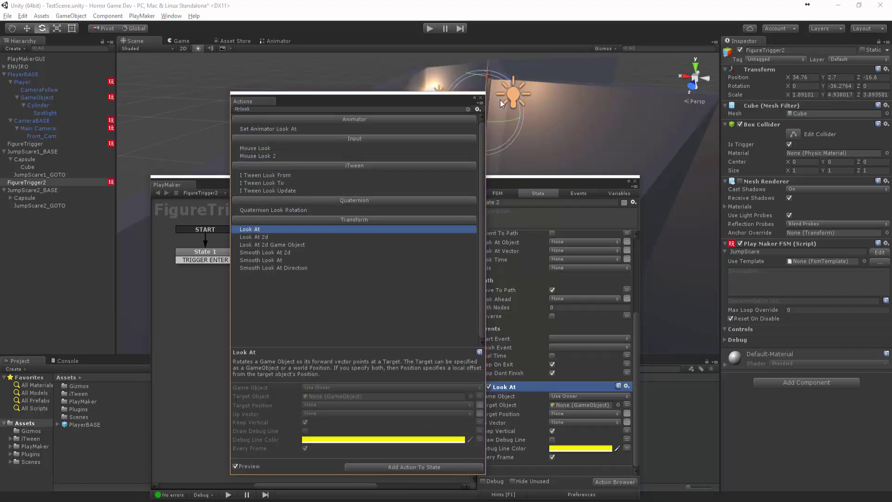
left_click(479, 99)
Step: Set the Look At action to rotate the specified Main Camera toward JumpScare2_BASE's Capsule, with Keep Vertical disabled
left_click(576, 397)
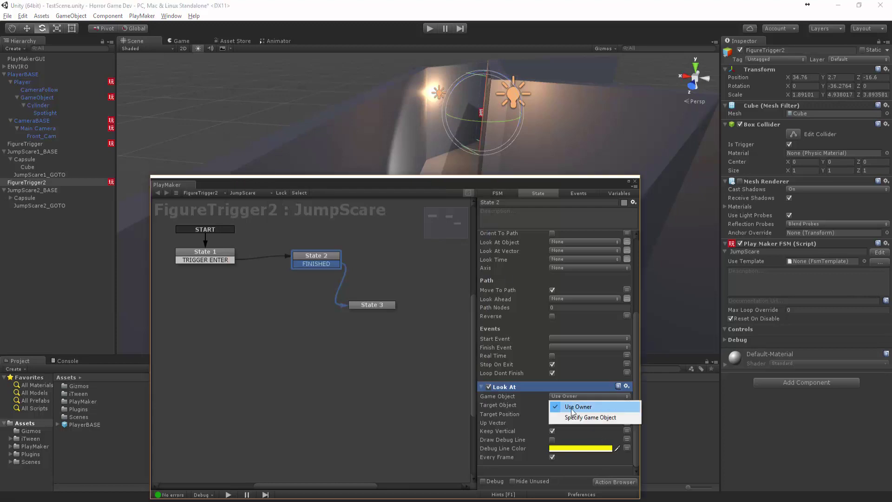
left_click(578, 414)
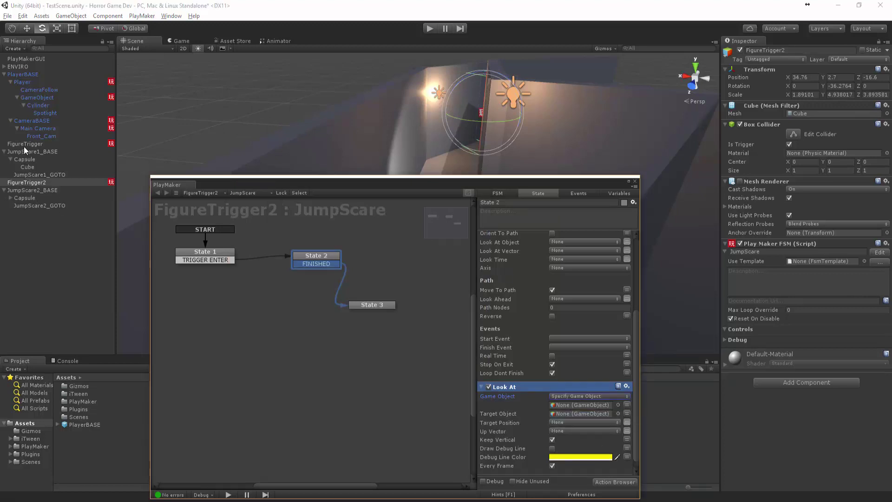
left_click_drag(32, 129, 578, 406)
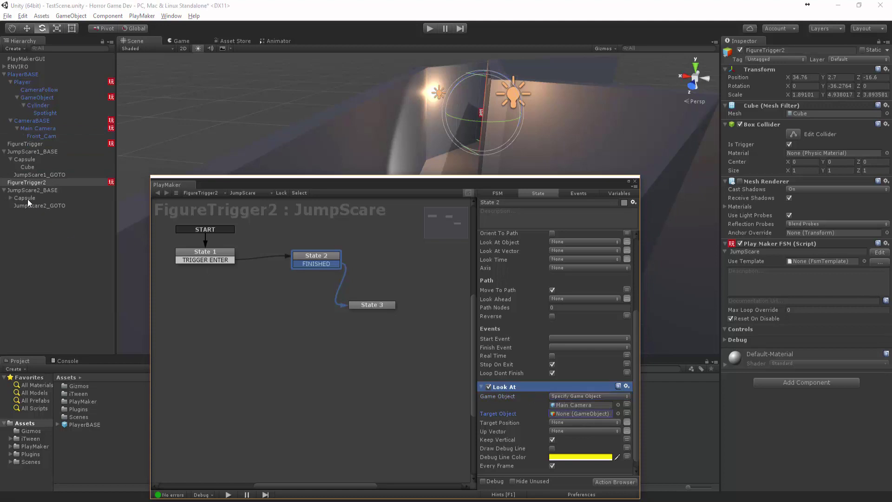
left_click_drag(26, 197, 421, 325)
scroll(520, 403, "down", 1)
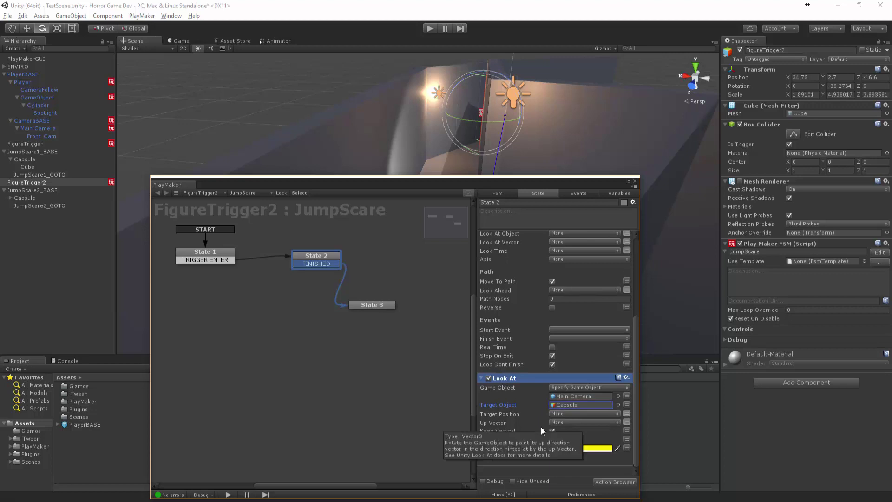
left_click(551, 431)
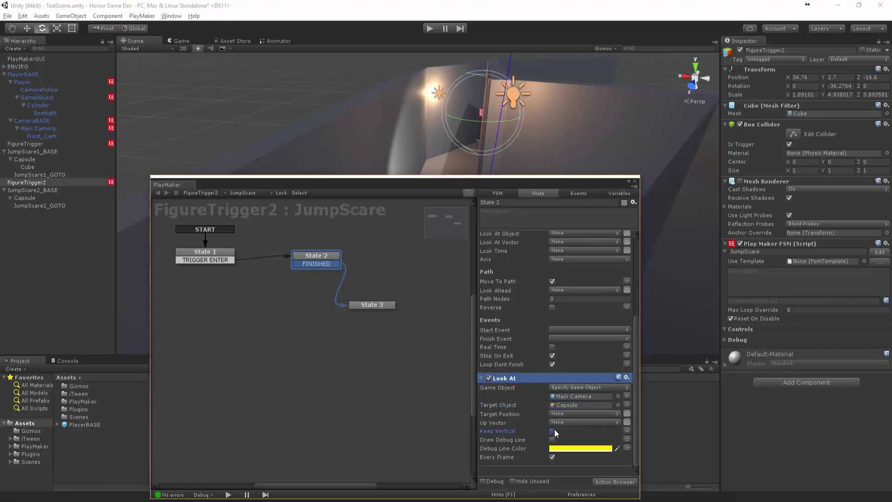